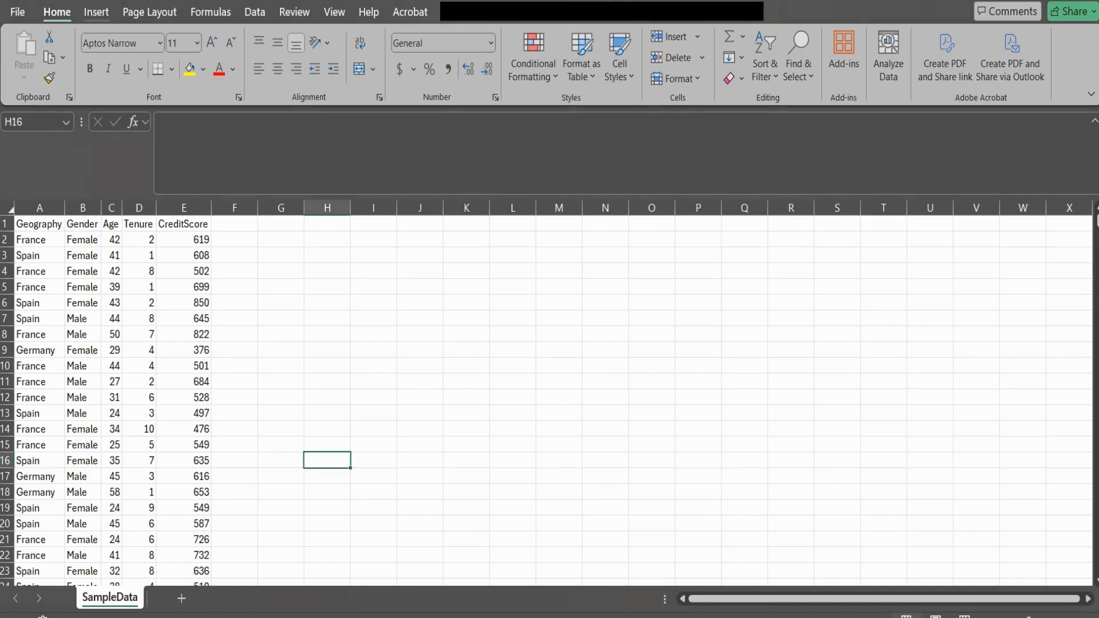
# Create a PivotTable on a new worksheet from the SampleData range A1:E10001
pyautogui.click(96, 12)
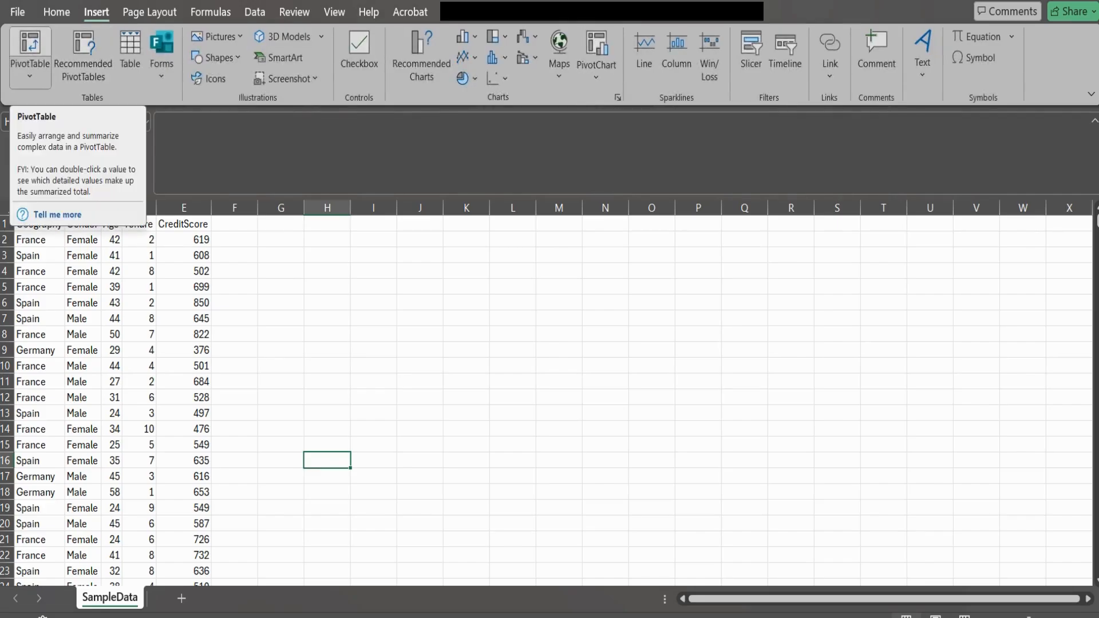
pyautogui.click(30, 51)
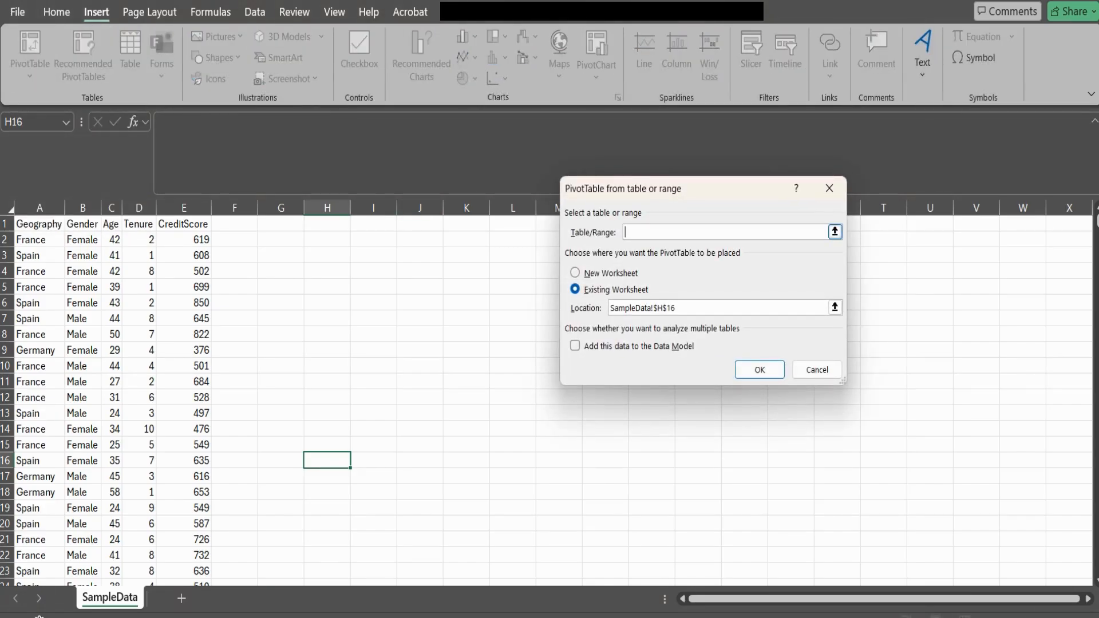
pyautogui.click(835, 232)
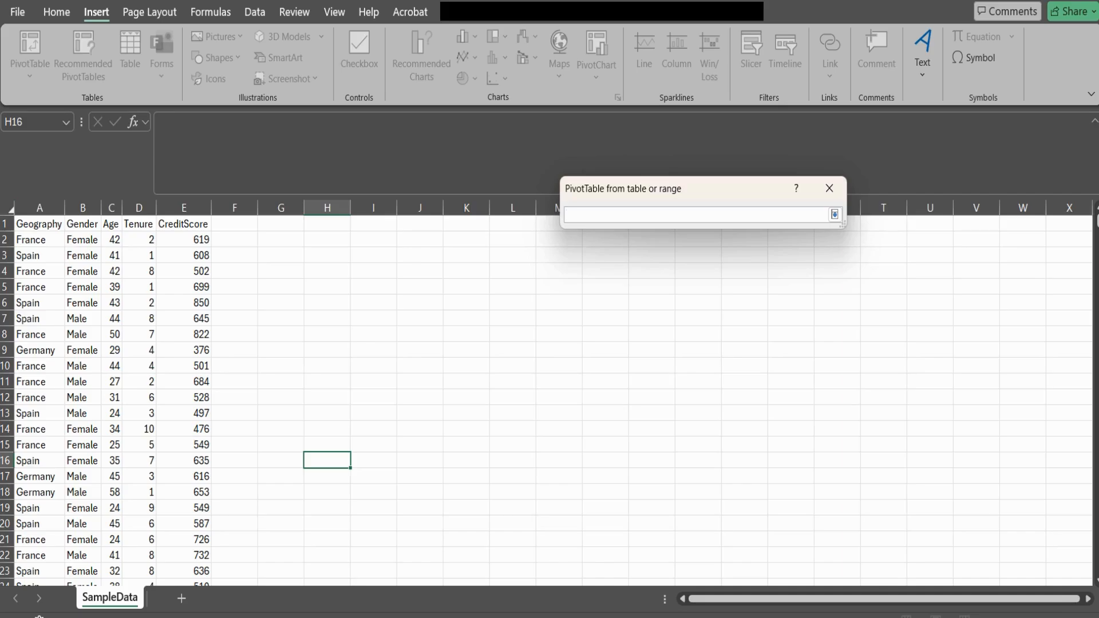
pyautogui.click(39, 224)
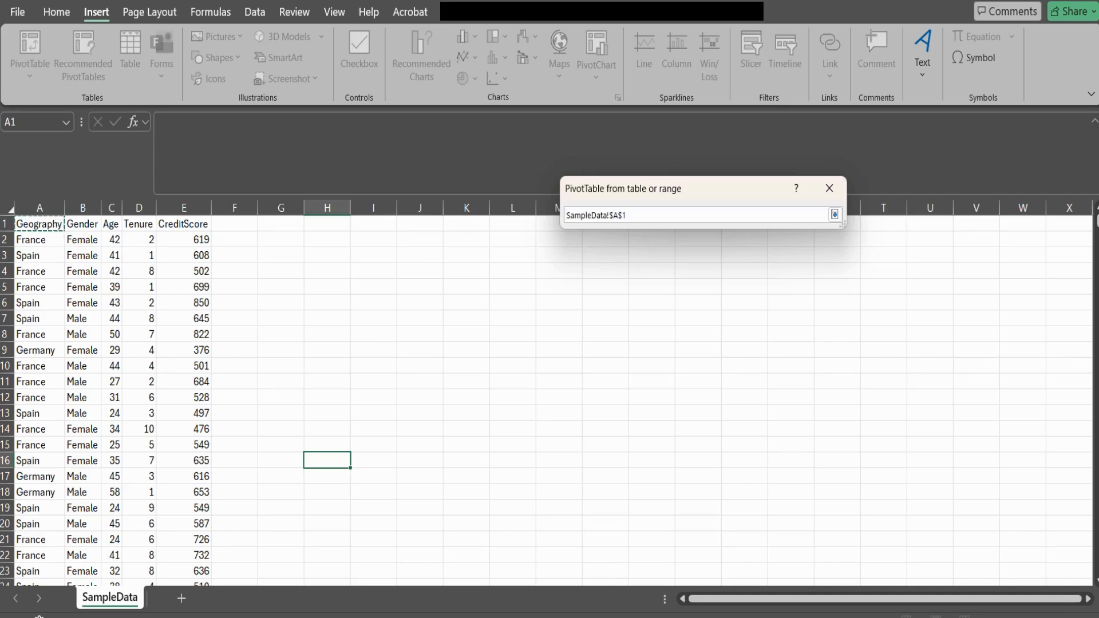
pyautogui.moveTo(39, 224); pyautogui.dragTo(138, 224)
pyautogui.hotkey('shift', 'Right')
pyautogui.hotkey('shift', 'Down')
pyautogui.hotkey('ctrl', 'shift', 'Down')
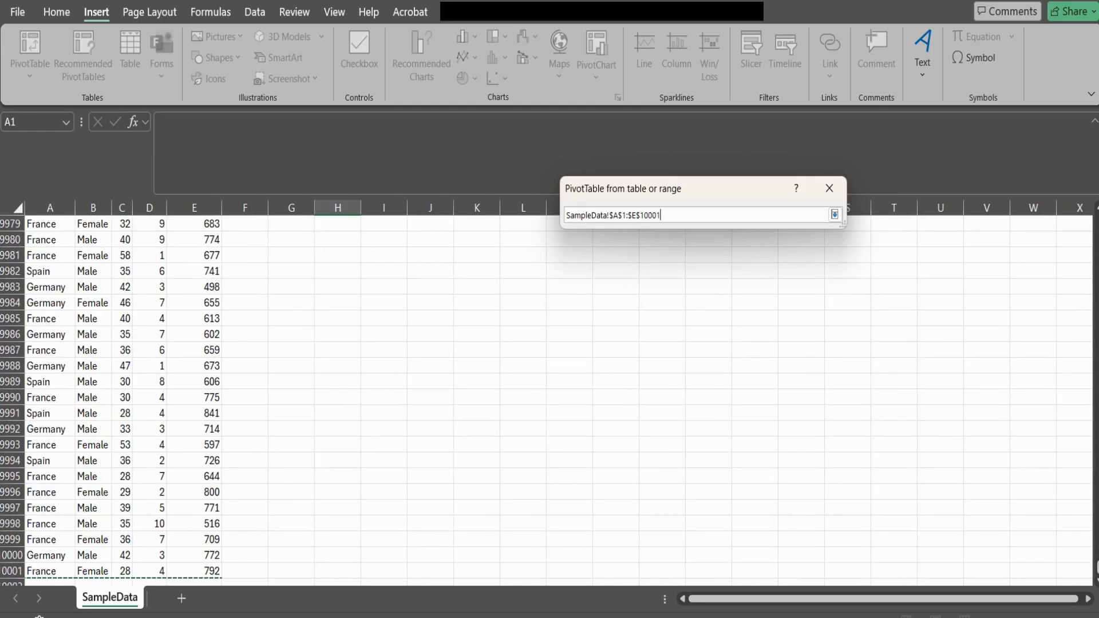
pyautogui.click(835, 215)
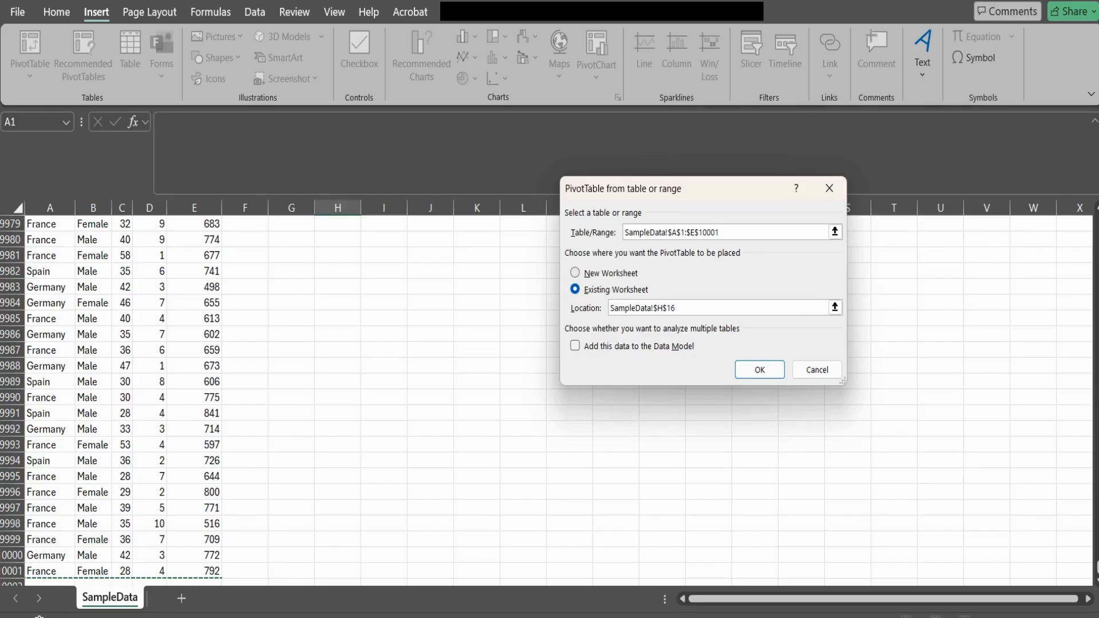
pyautogui.click(575, 273)
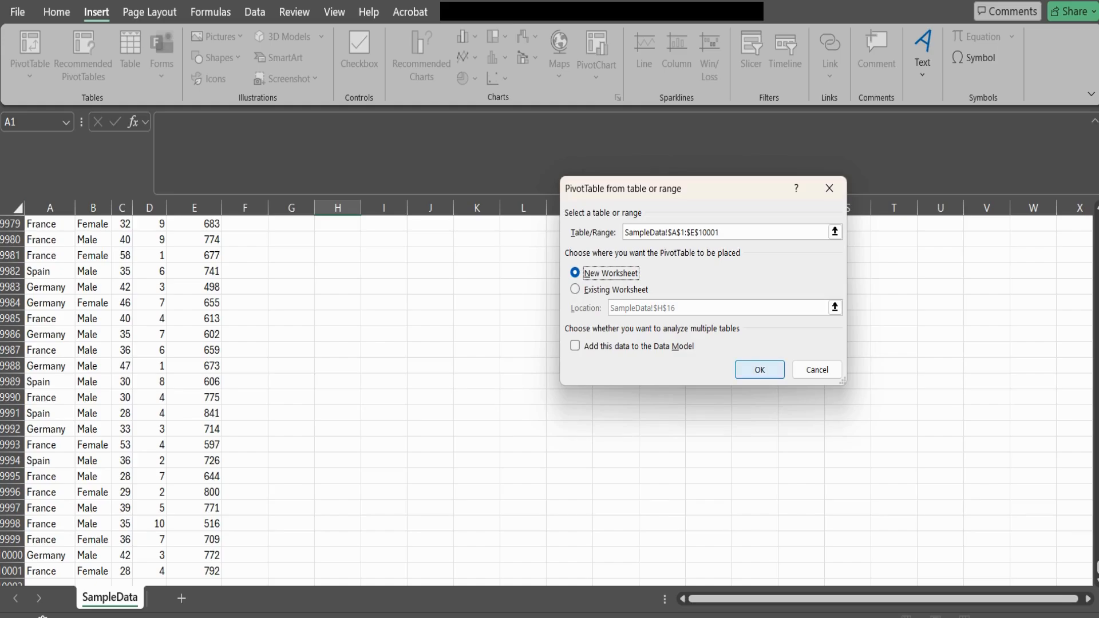
pyautogui.click(760, 370)
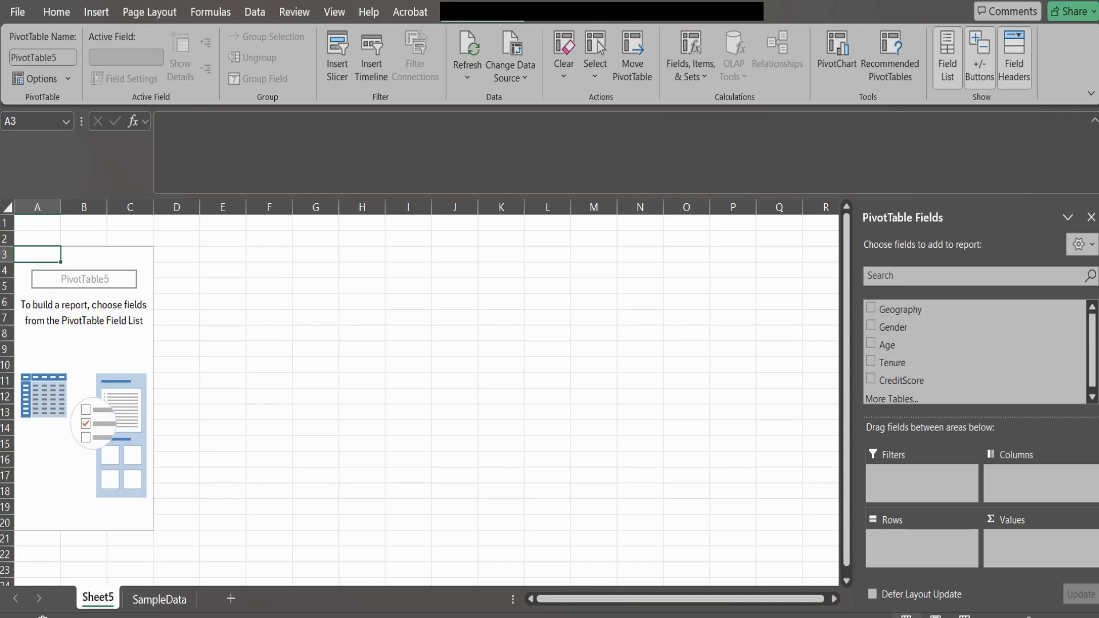
# Try the side-by-side and fields-only layouts of the PivotTable field list, and return to the stacked layout
pyautogui.click(1079, 244)
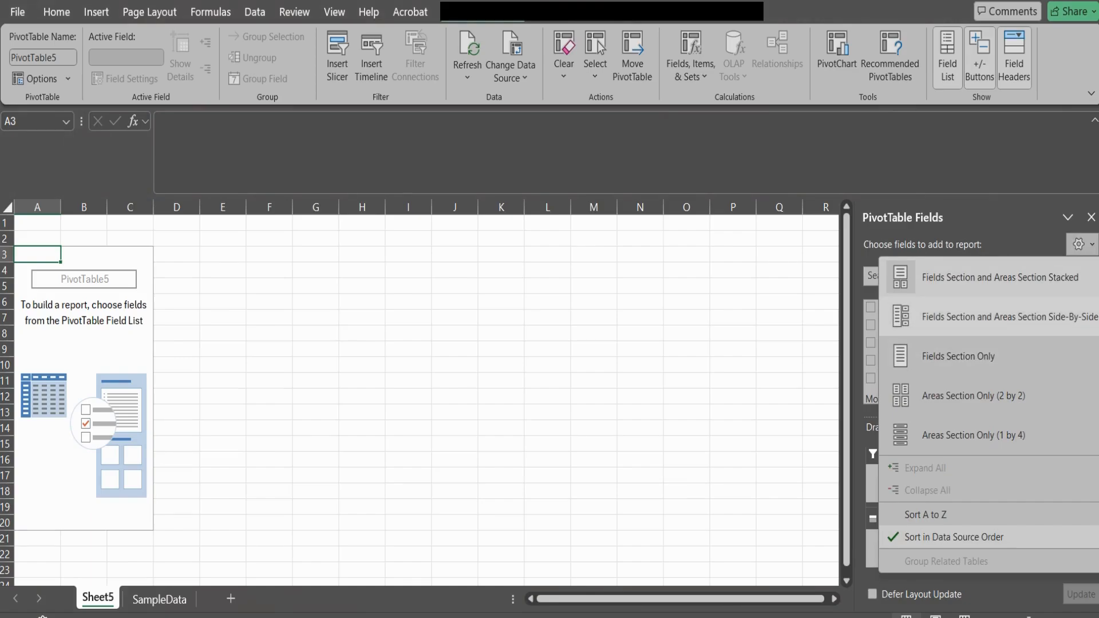
pyautogui.click(1008, 317)
pyautogui.click(958, 245)
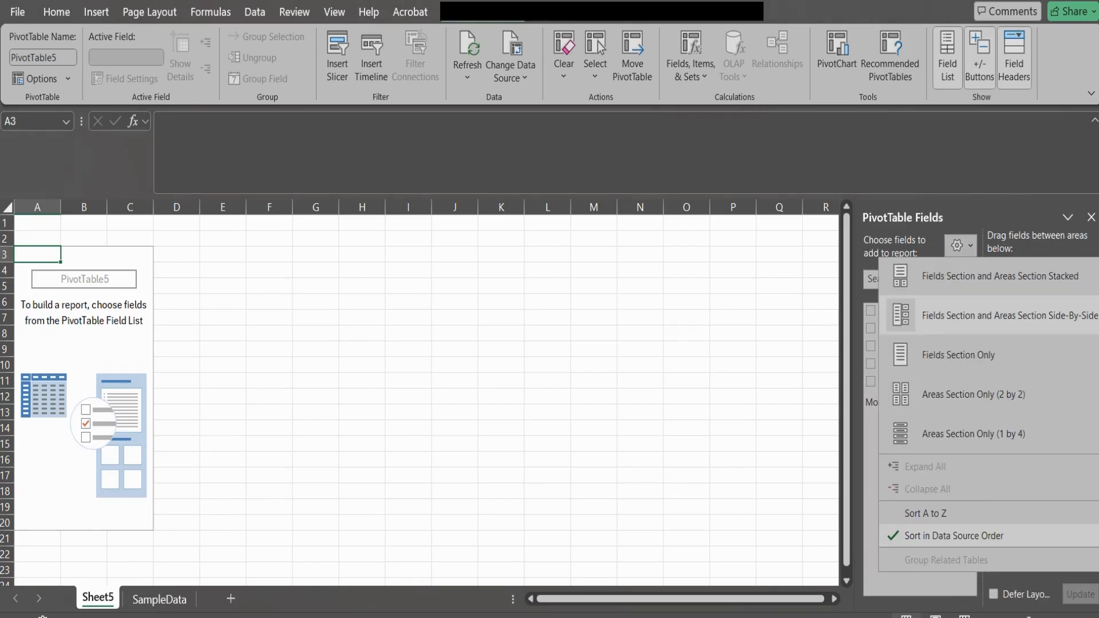
pyautogui.click(959, 355)
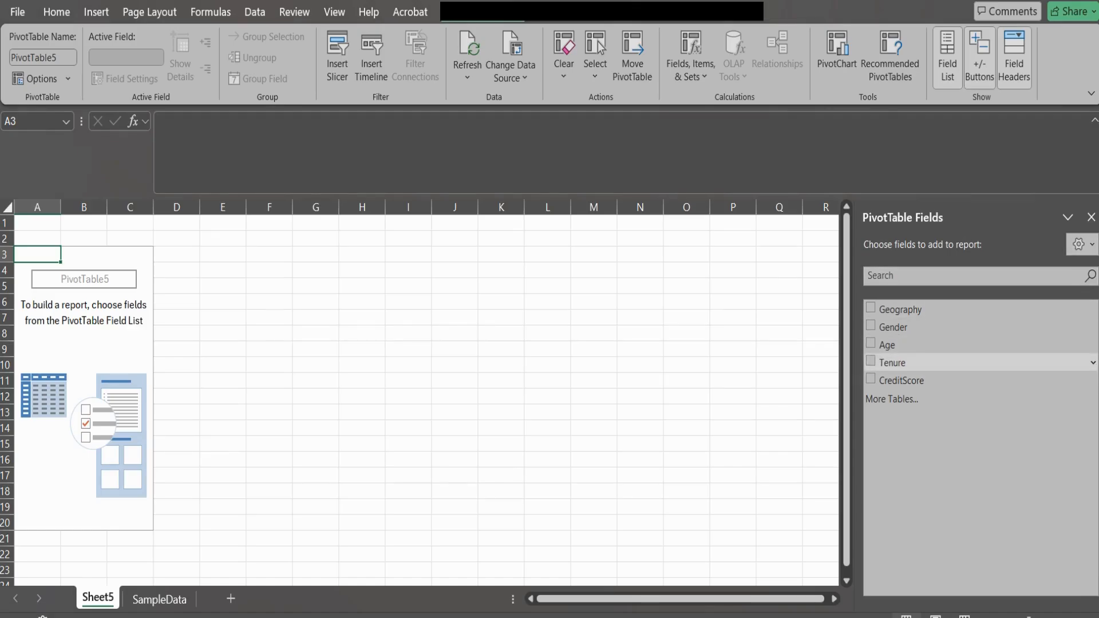
pyautogui.click(1080, 244)
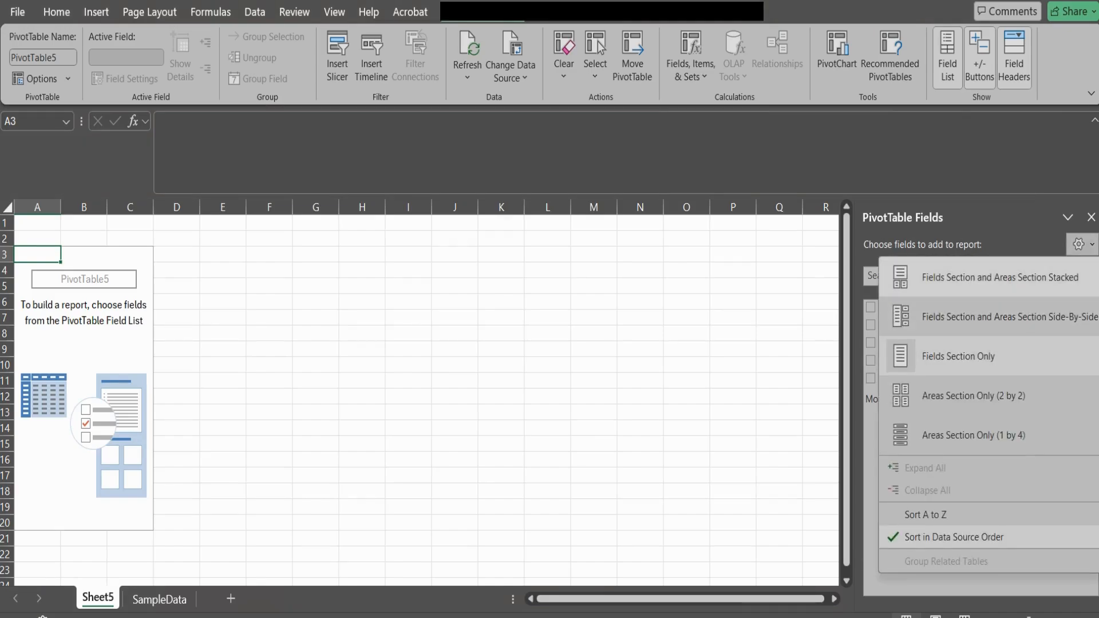
pyautogui.click(1000, 278)
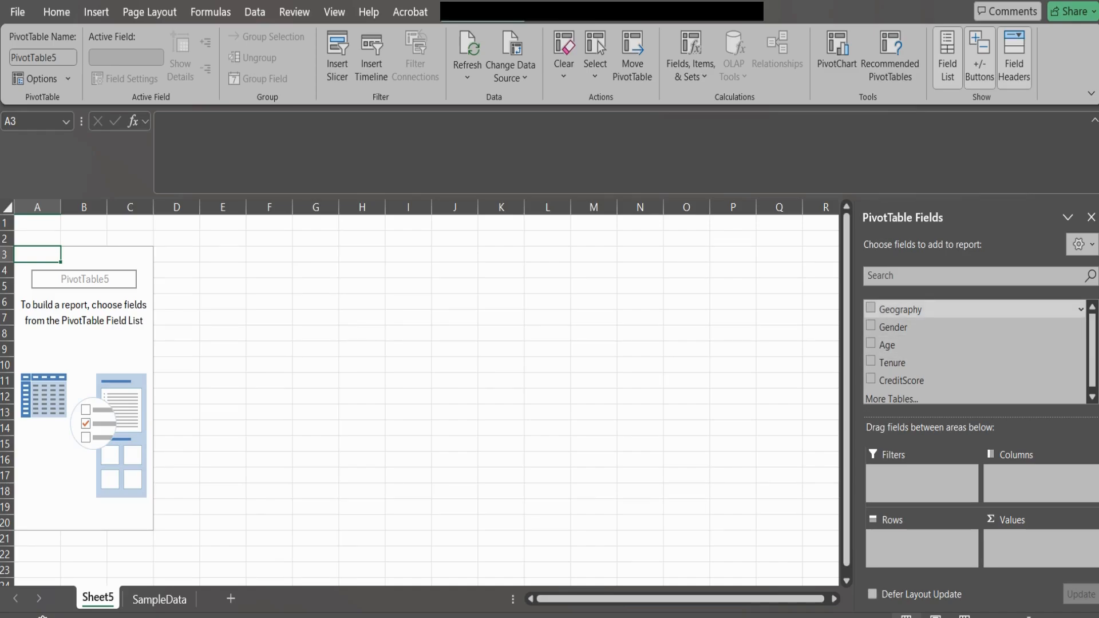
# Add Geography as the row field and CreditScore as the summed value field of the PivotTable
pyautogui.scroll(-1, 975, 349)
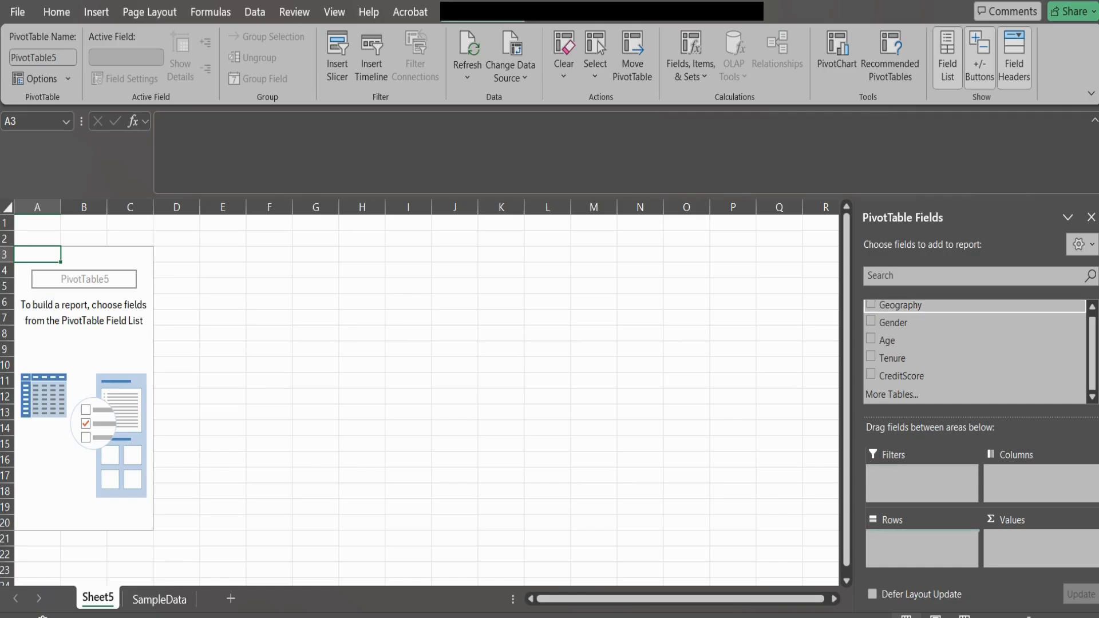
pyautogui.click(871, 305)
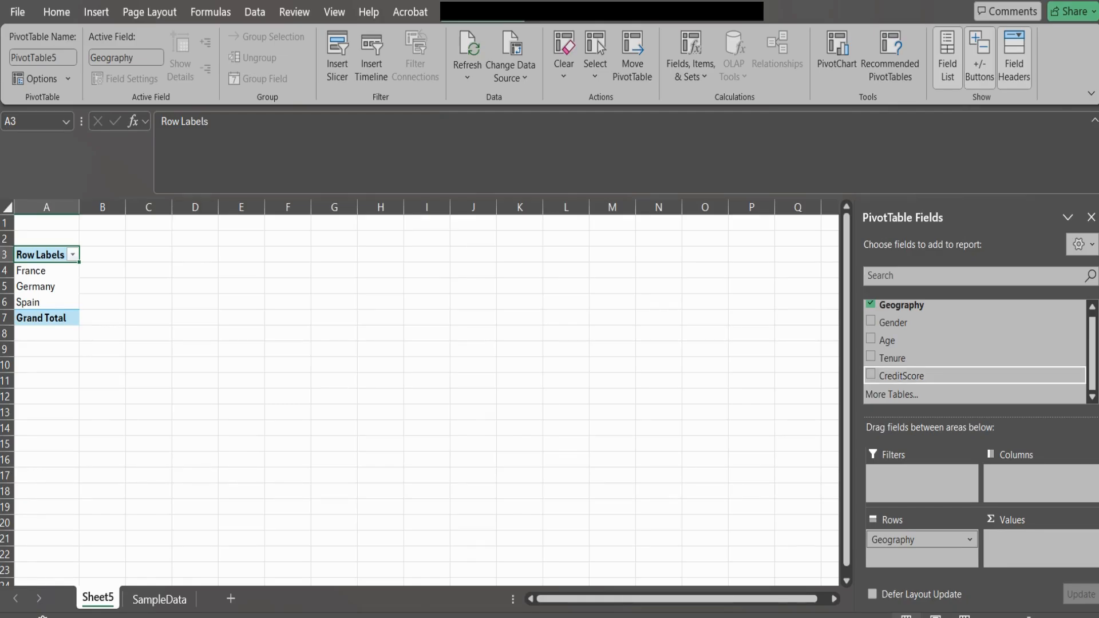
pyautogui.moveTo(901, 376); pyautogui.dragTo(1041, 548)
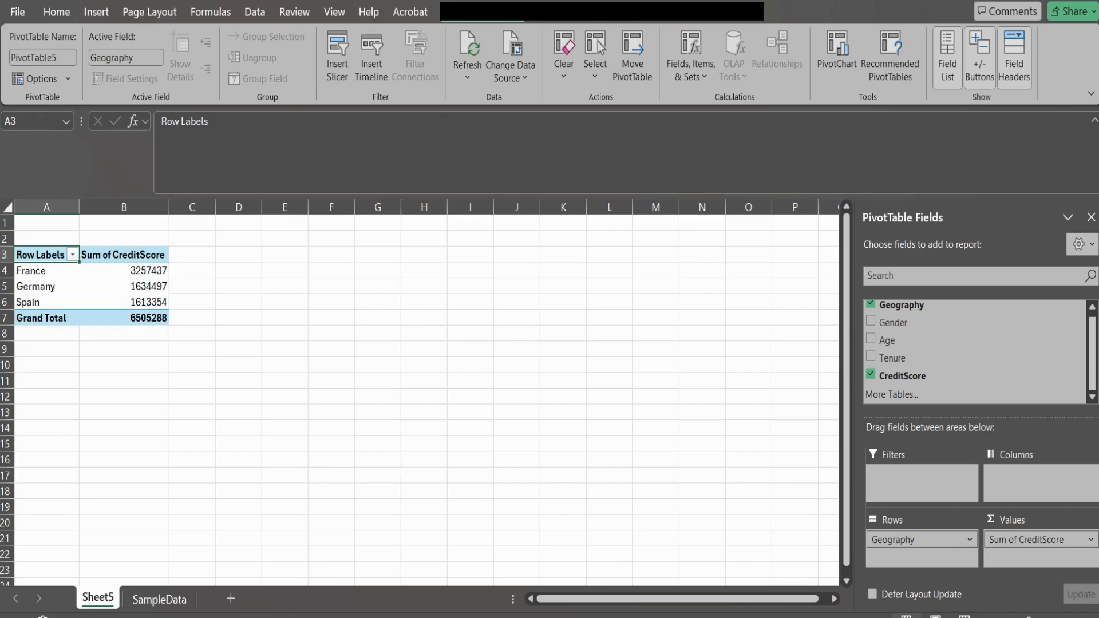
pyautogui.moveTo(141, 268)
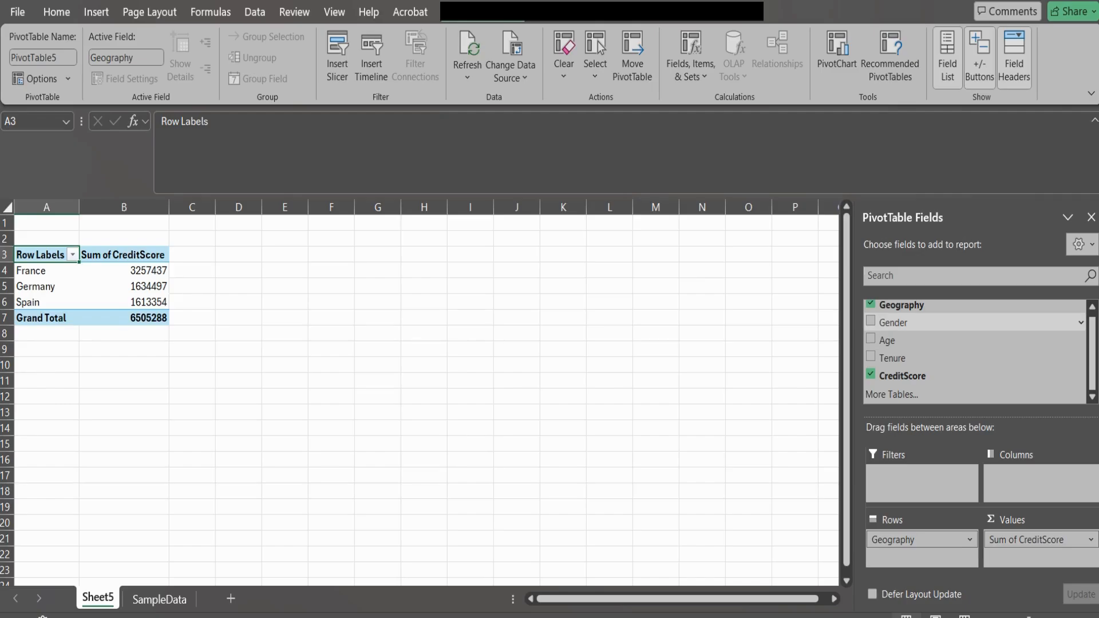
# Add Gender as the column field, trying it under Geography in the rows before returning it to the columns
pyautogui.moveTo(895, 323); pyautogui.dragTo(1025, 475)
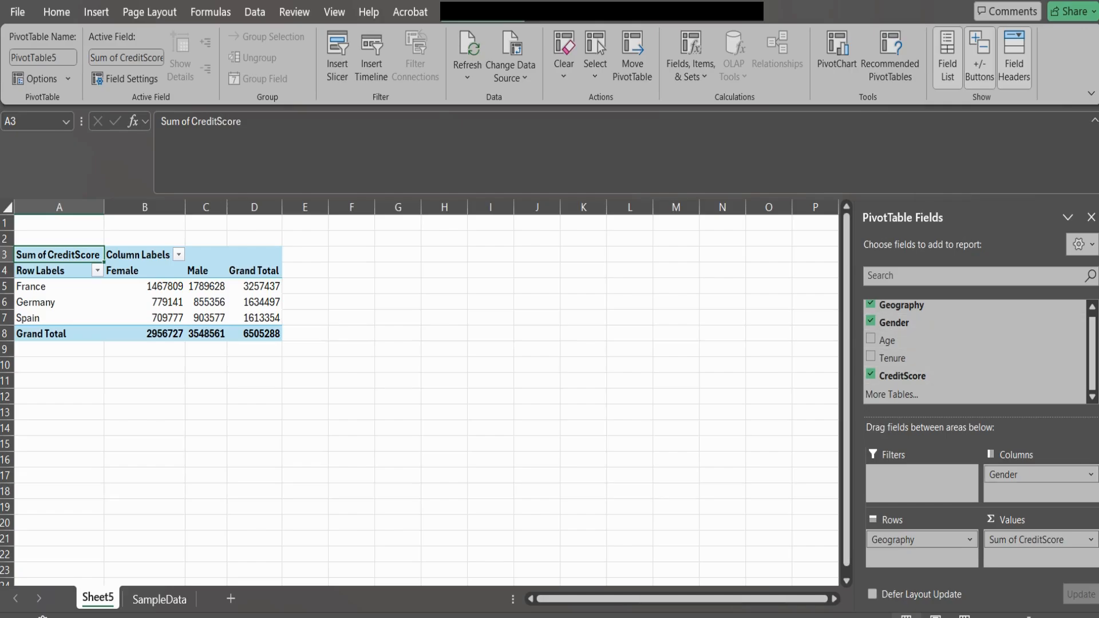
pyautogui.moveTo(1024, 475); pyautogui.dragTo(921, 556)
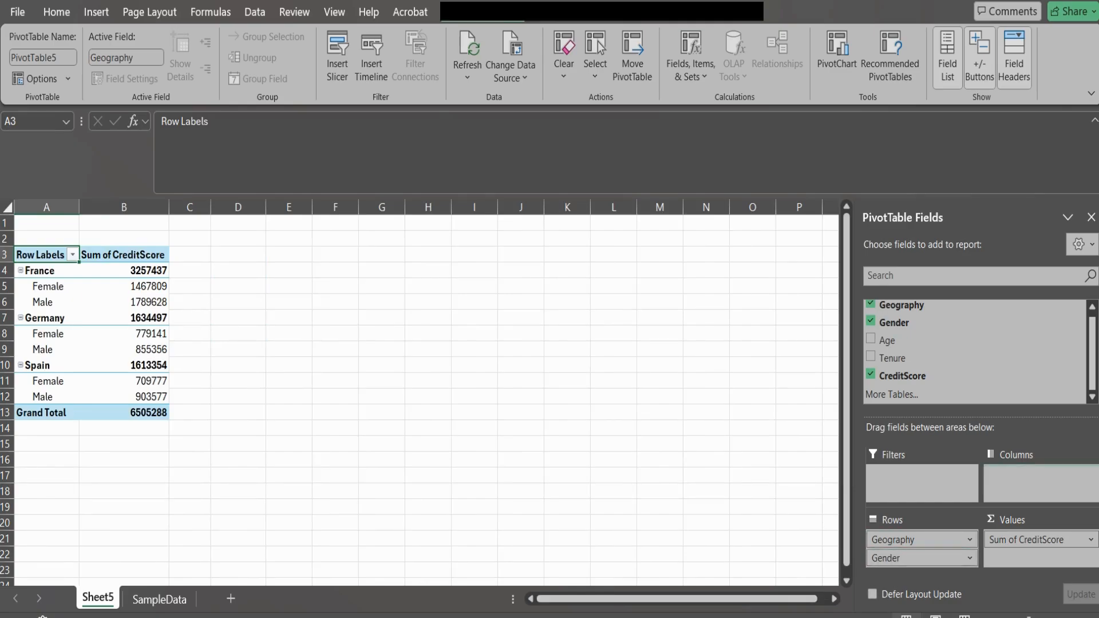
pyautogui.moveTo(918, 558); pyautogui.dragTo(1037, 479)
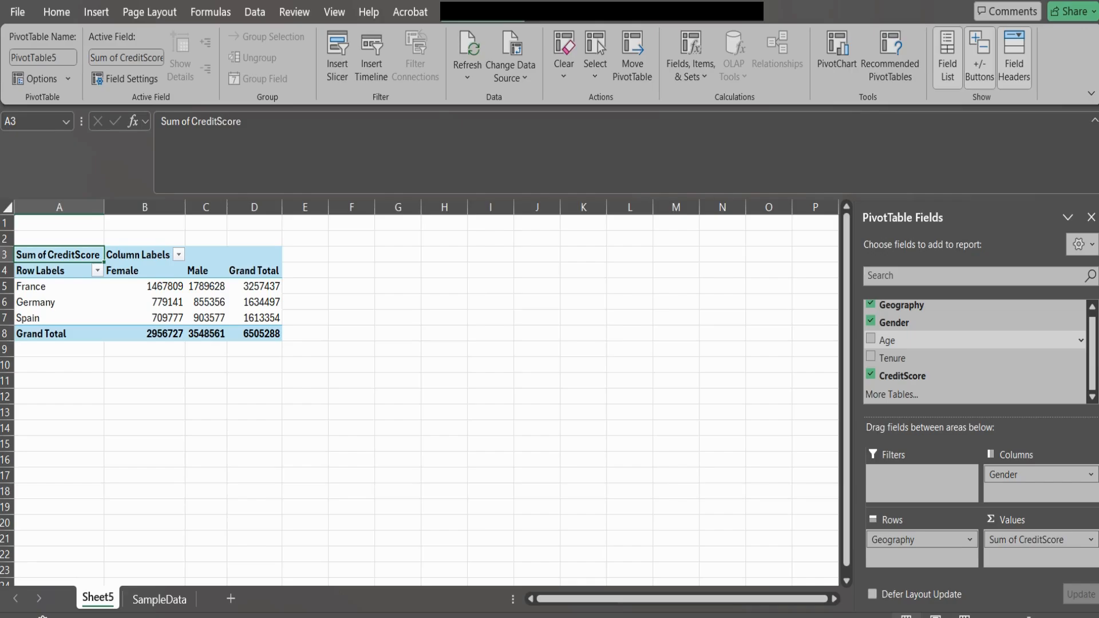
# Add Age as a report filter and filter the PivotTable to age 20
pyautogui.moveTo(889, 341); pyautogui.dragTo(920, 475)
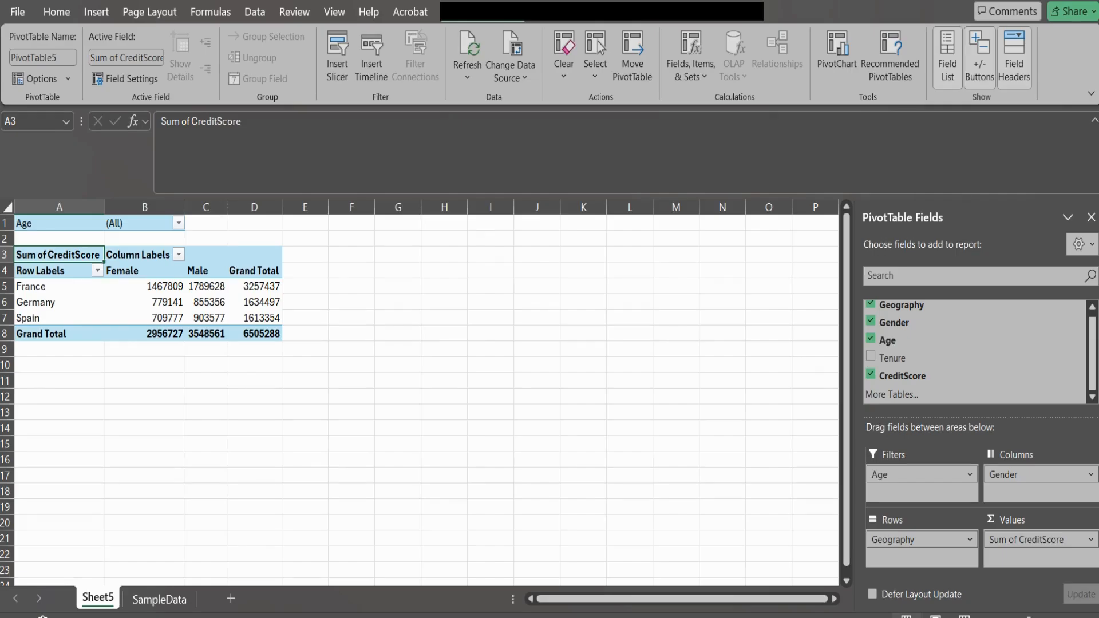
pyautogui.click(178, 224)
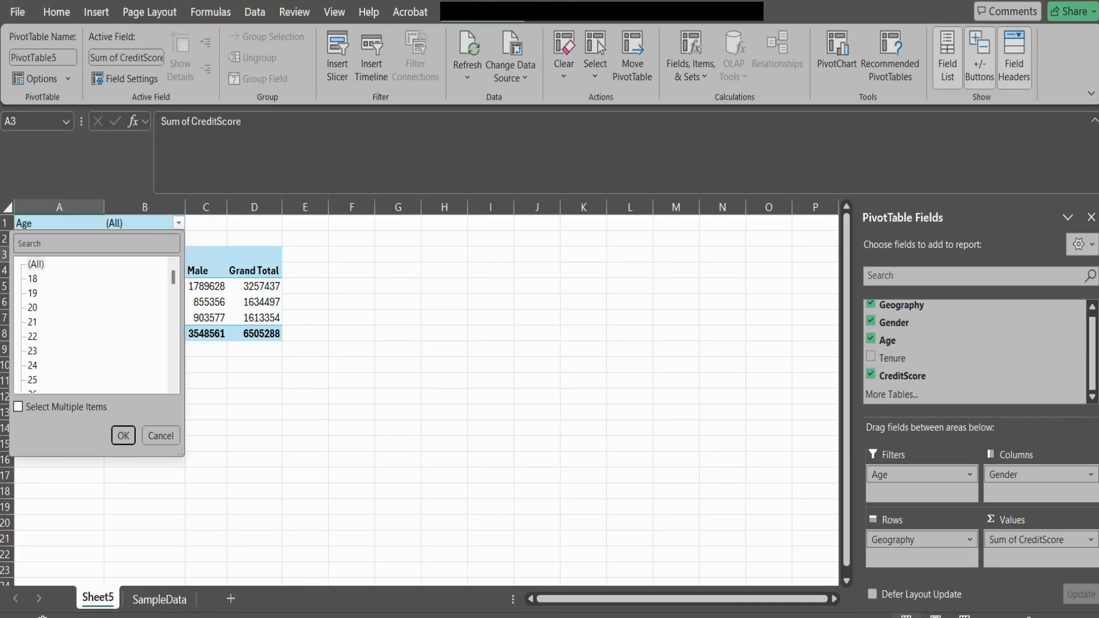
pyautogui.click(33, 308)
pyautogui.click(123, 436)
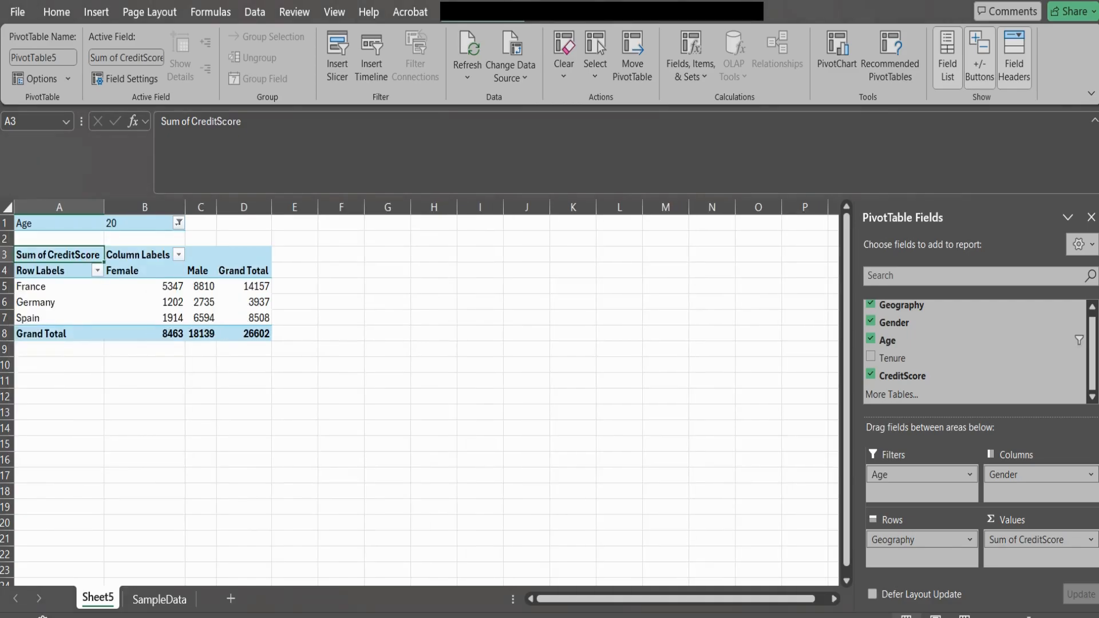
# Allow multiple items in the Age filter, add ages 18 and 19 to the selection, and select the France Female value
pyautogui.click(179, 223)
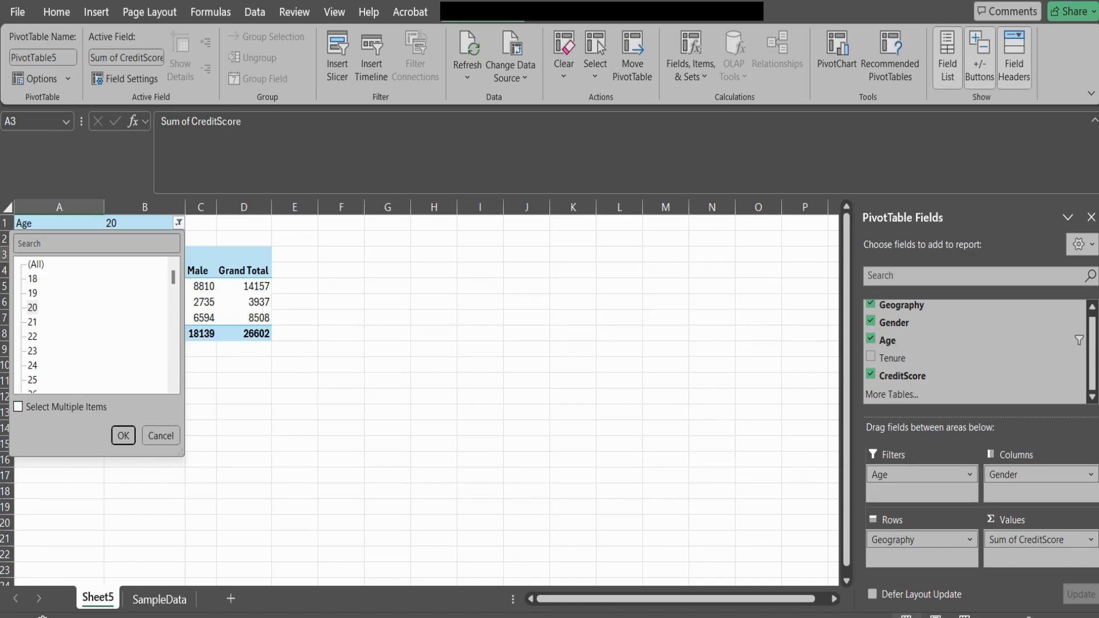
pyautogui.click(18, 407)
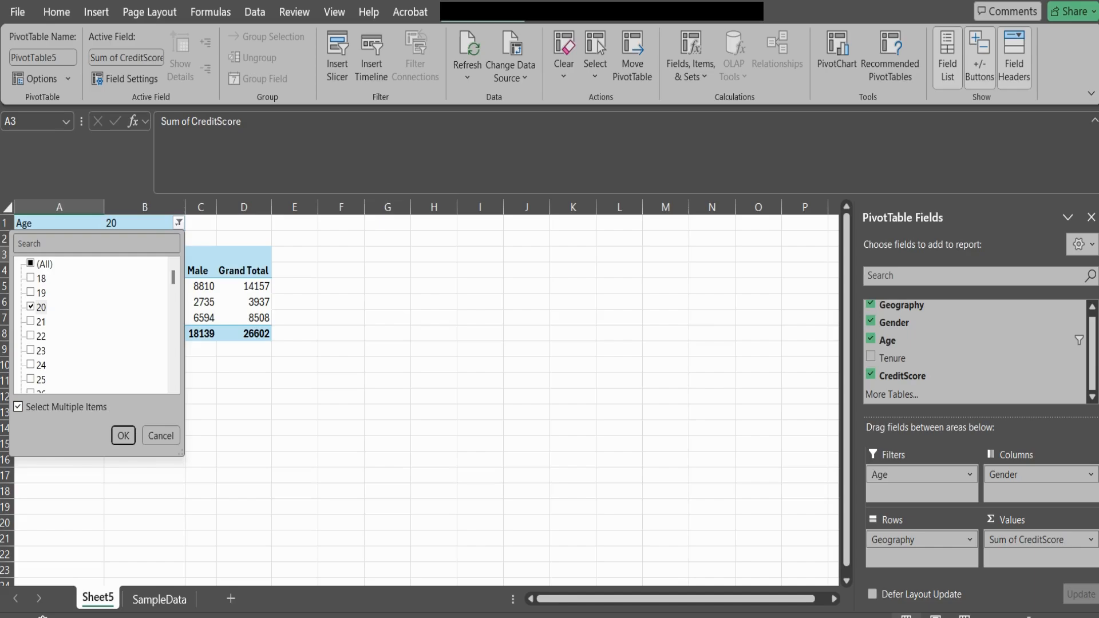
pyautogui.click(31, 278)
pyautogui.click(31, 293)
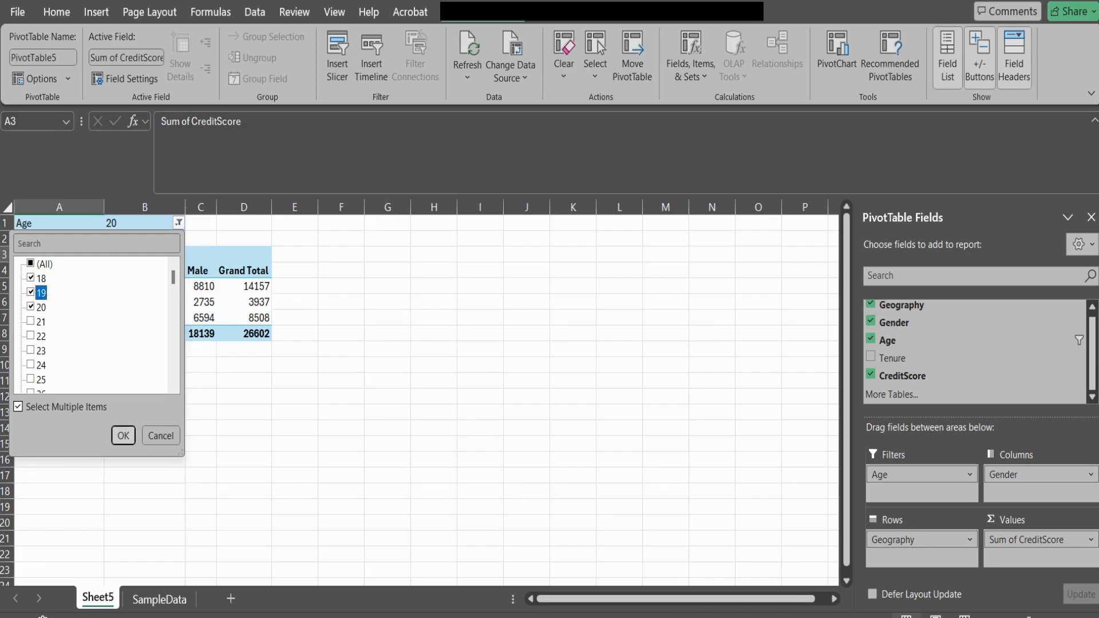
pyautogui.click(123, 436)
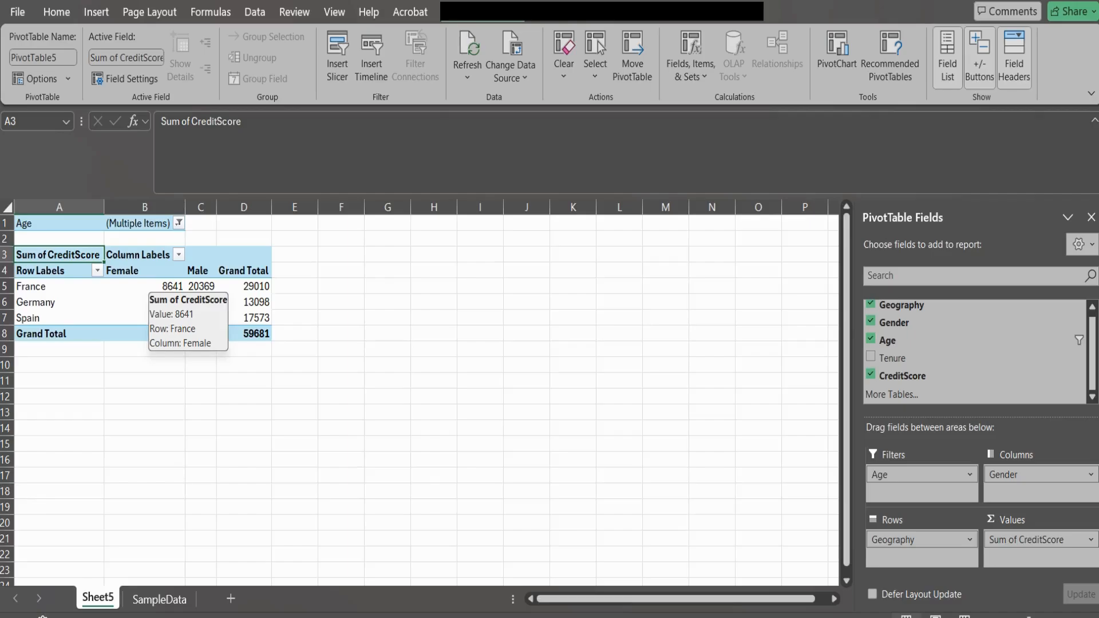
pyautogui.click(148, 286)
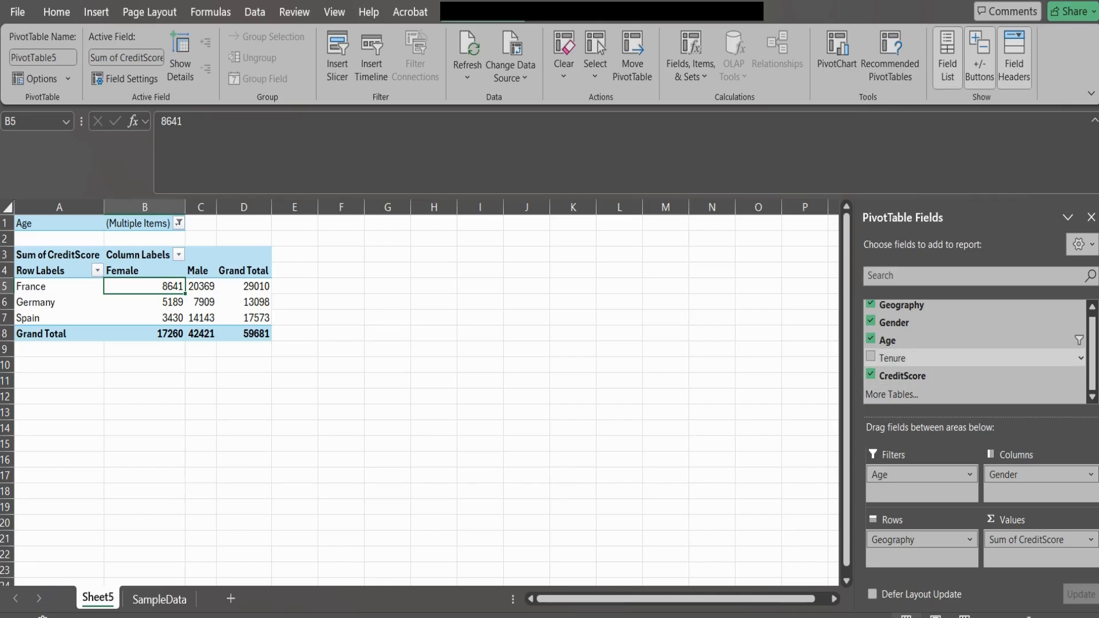
# Add Tenure to the column fields, place it above Gender, and highlight the resulting tenure and gender headers
pyautogui.moveTo(893, 358); pyautogui.dragTo(1038, 491)
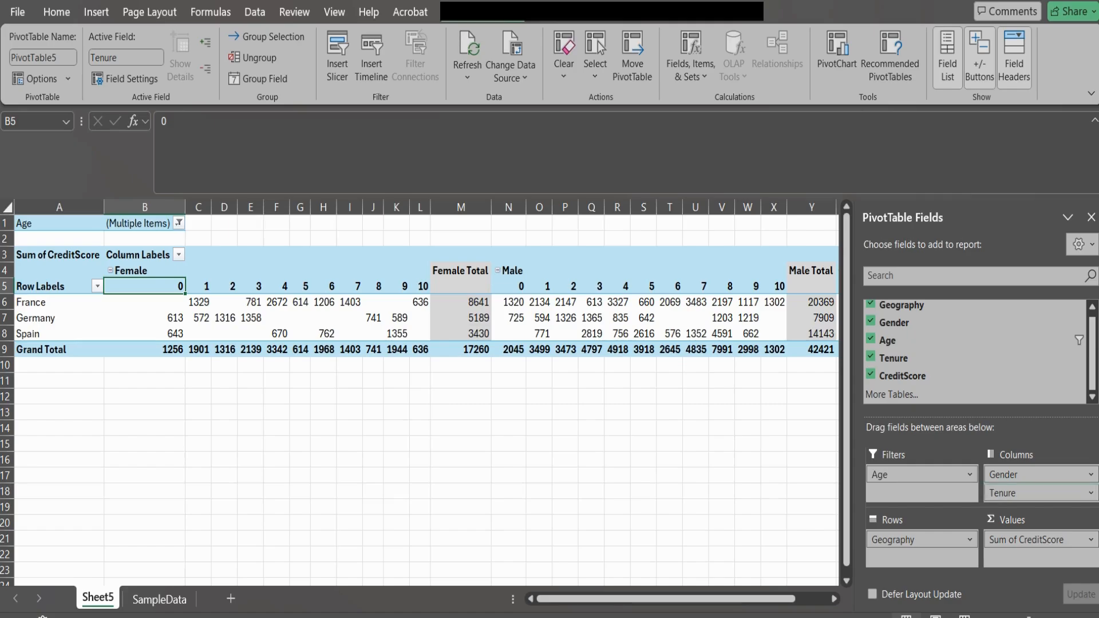
pyautogui.moveTo(1015, 493); pyautogui.dragTo(1015, 468)
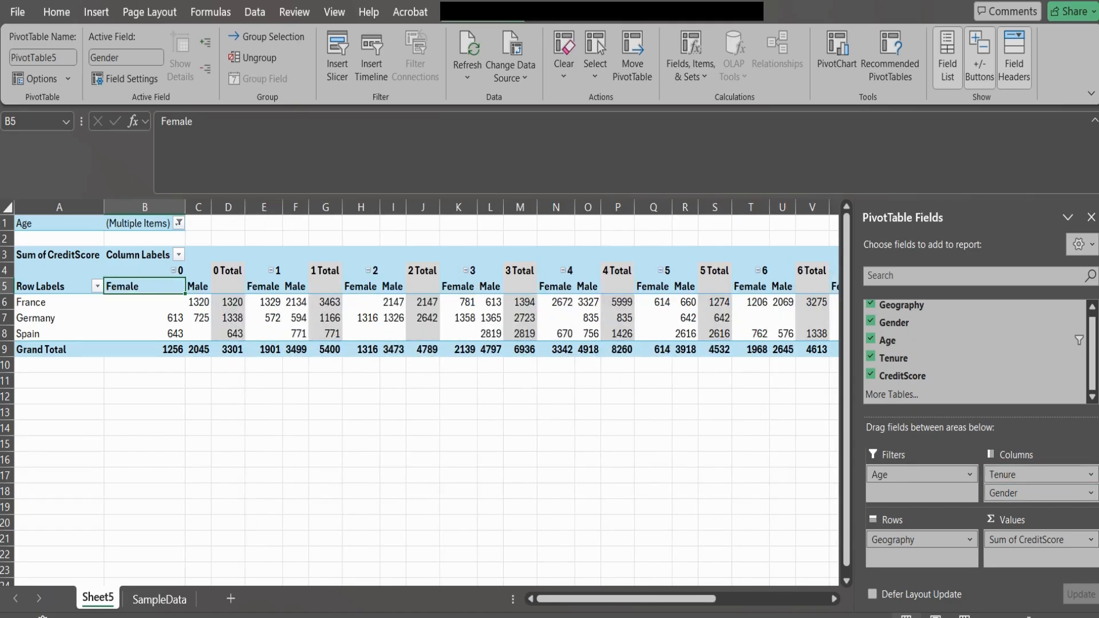
pyautogui.moveTo(144, 270); pyautogui.dragTo(296, 270)
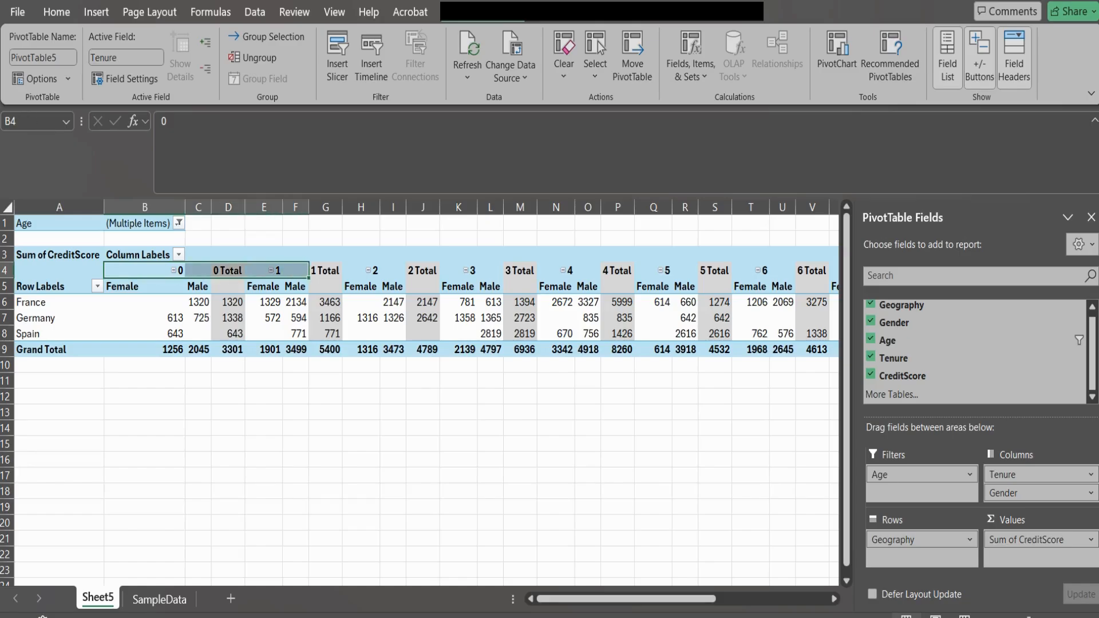
pyautogui.moveTo(144, 286); pyautogui.dragTo(265, 287)
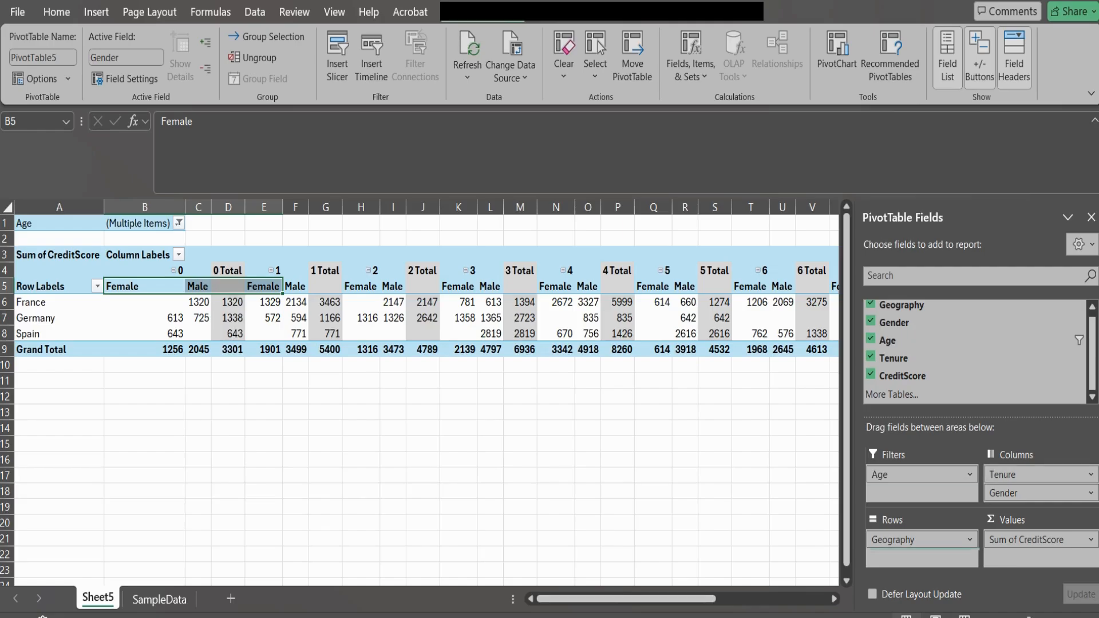
# Move Tenure from the columns to the rows and place it above Geography
pyautogui.moveTo(1013, 475); pyautogui.dragTo(919, 554)
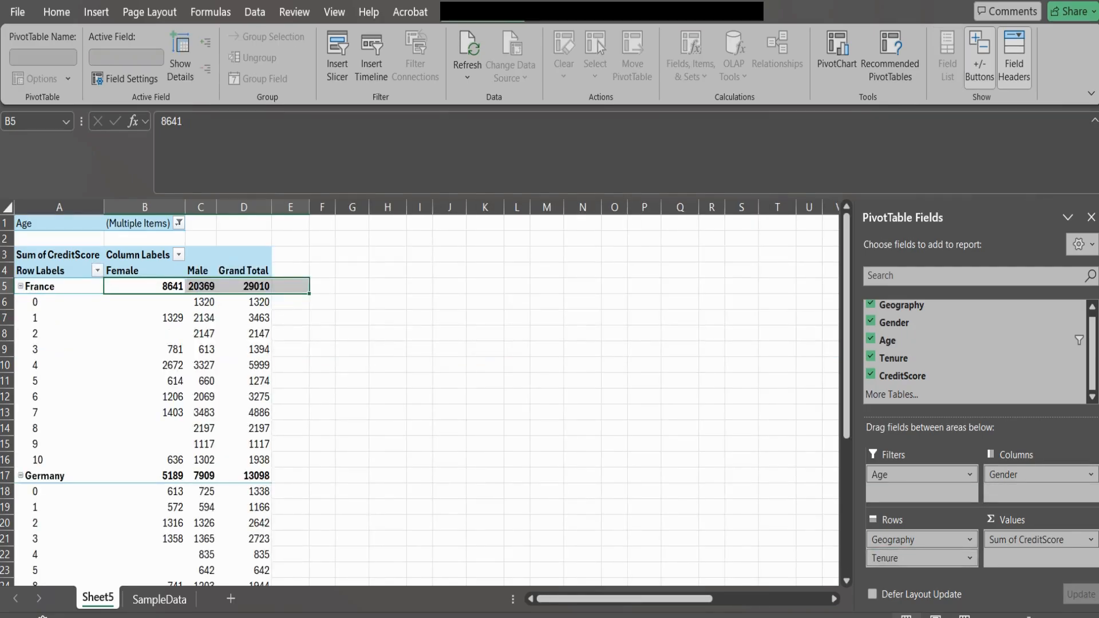
pyautogui.moveTo(919, 559); pyautogui.dragTo(918, 533)
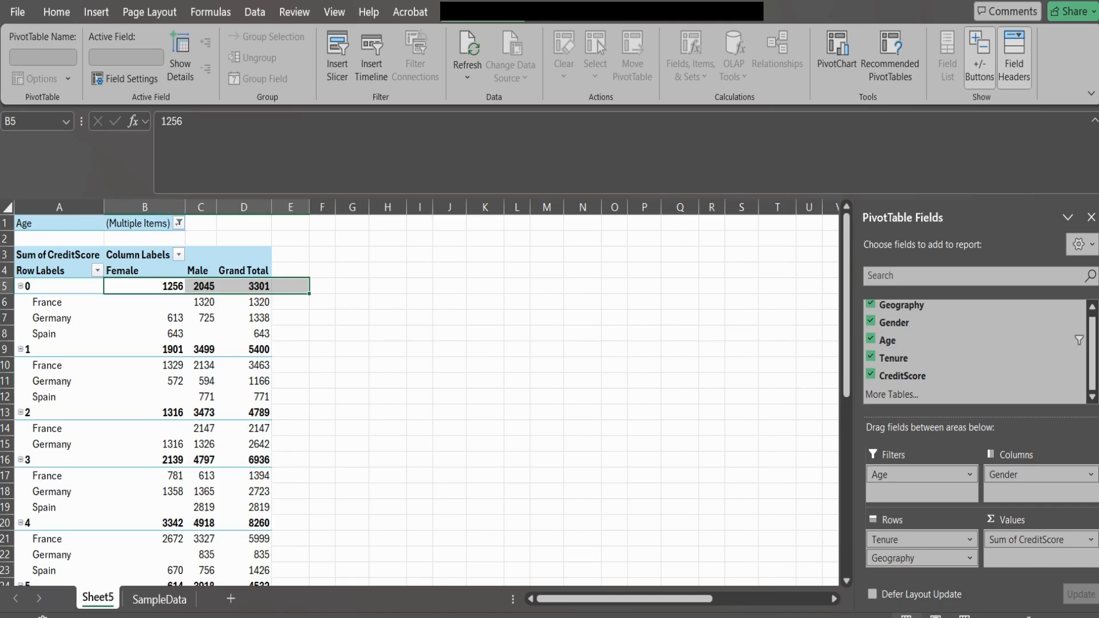
# Remove Tenure from the PivotTable rows and select the France values from Female through Grand Total
pyautogui.click(919, 540)
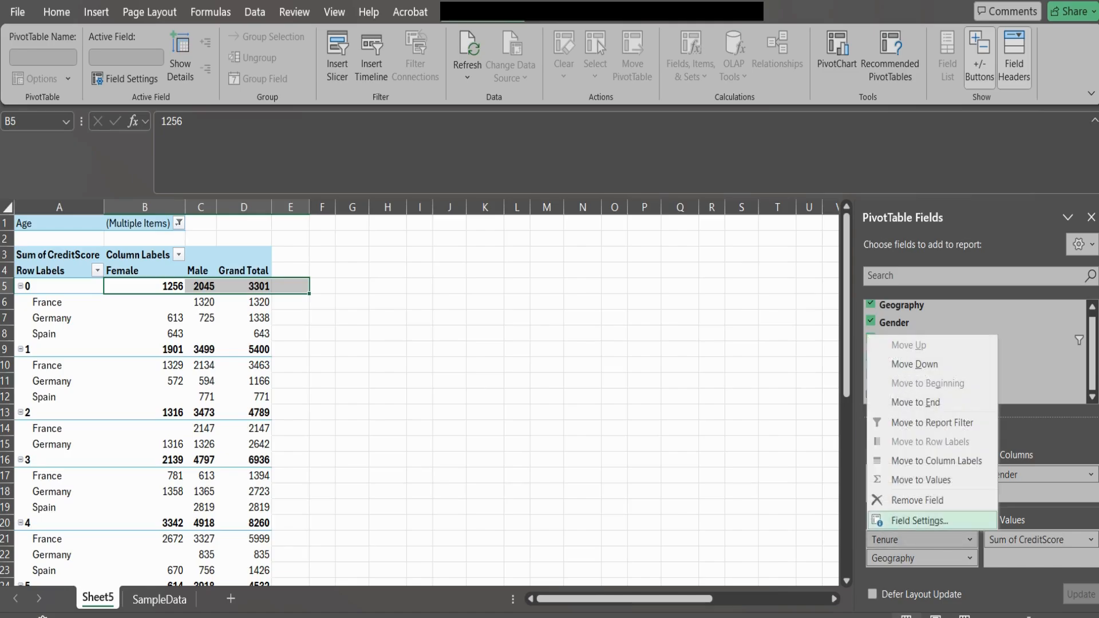
pyautogui.click(918, 500)
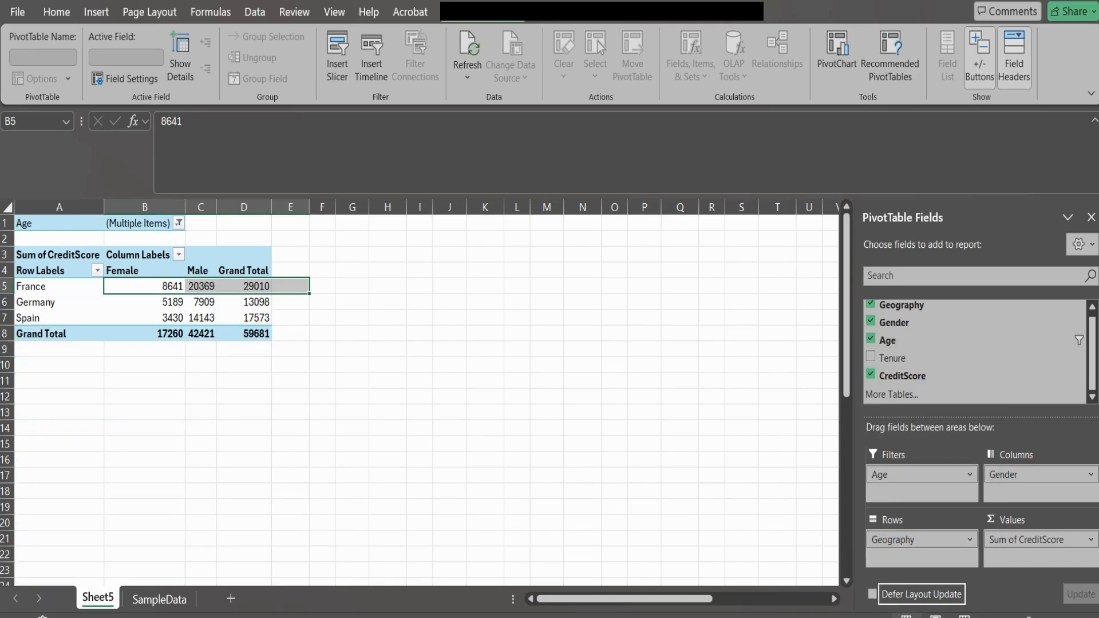
pyautogui.doubleClick(216, 207)
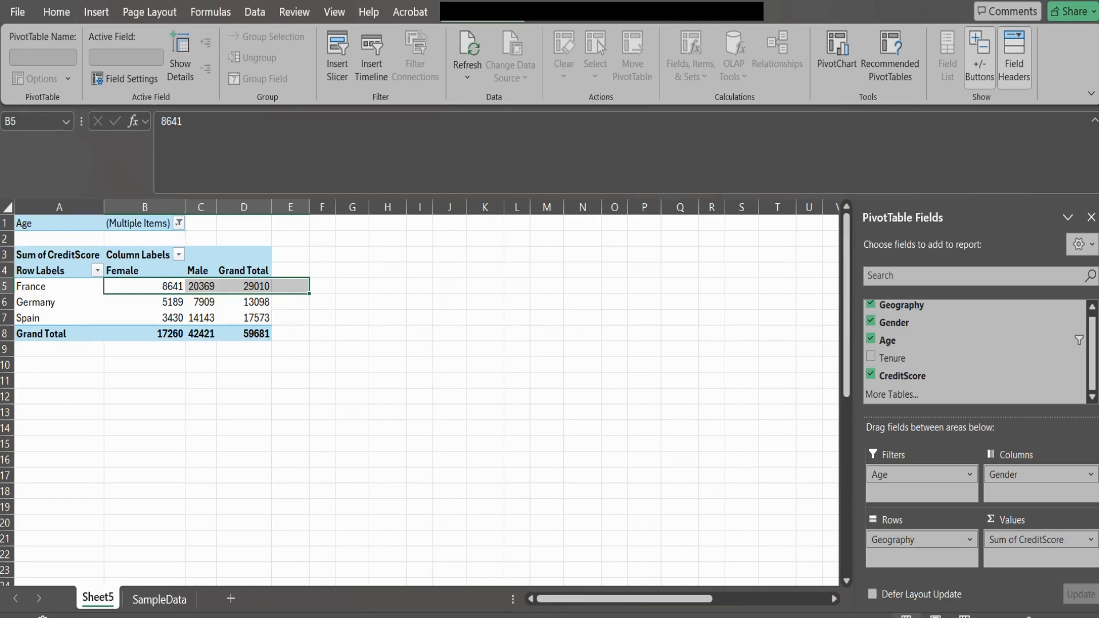
pyautogui.moveTo(145, 286); pyautogui.dragTo(244, 287)
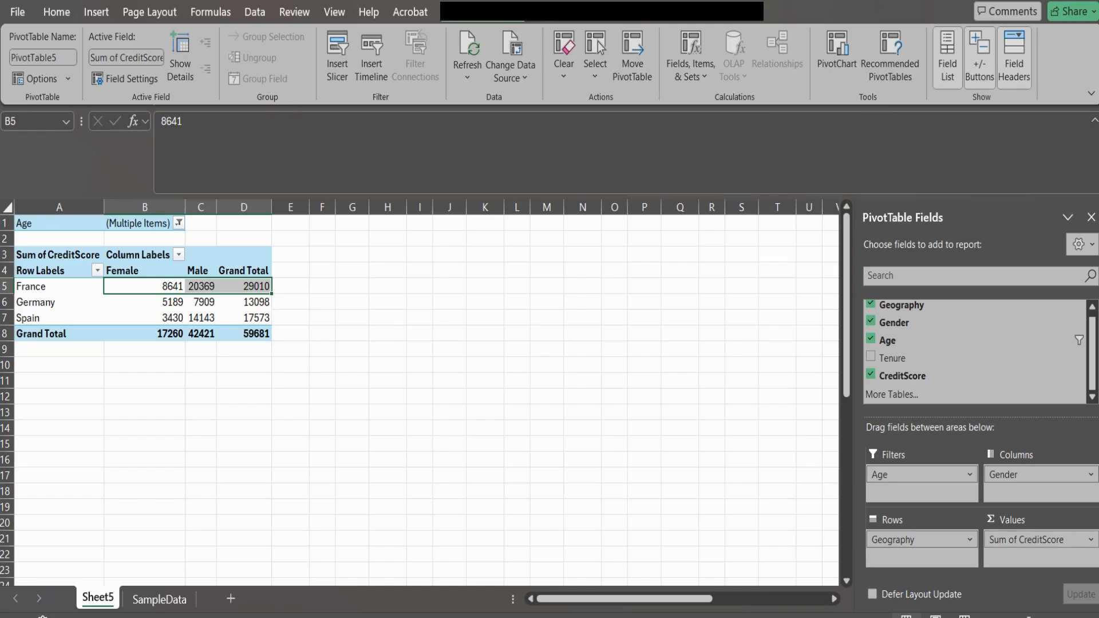
# Summarize the CreditScore value field by Average
pyautogui.click(1031, 540)
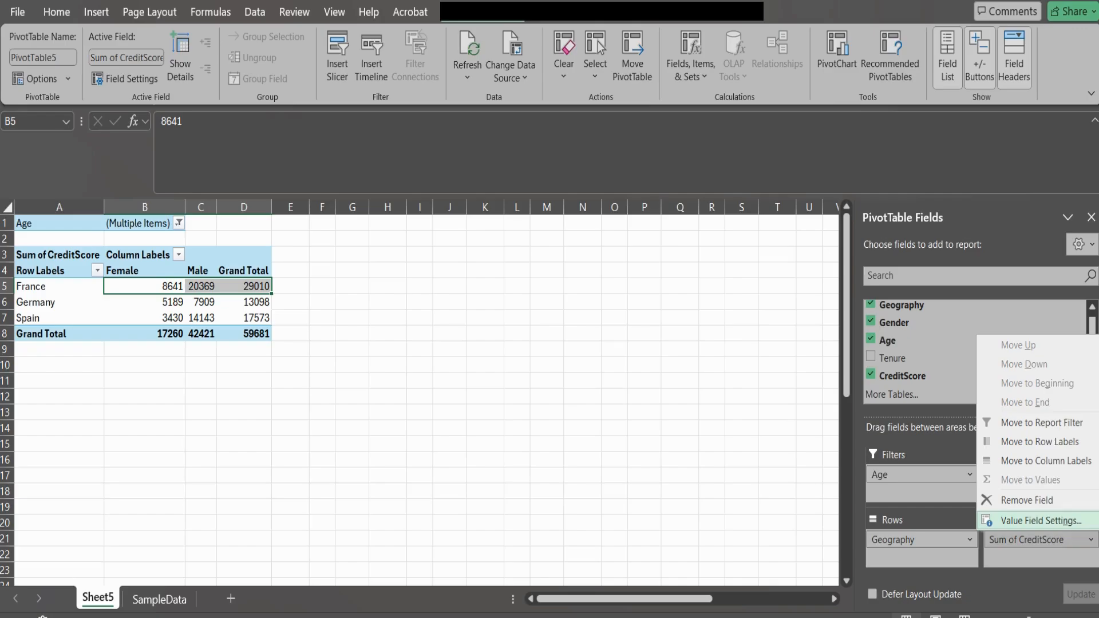
pyautogui.click(1041, 520)
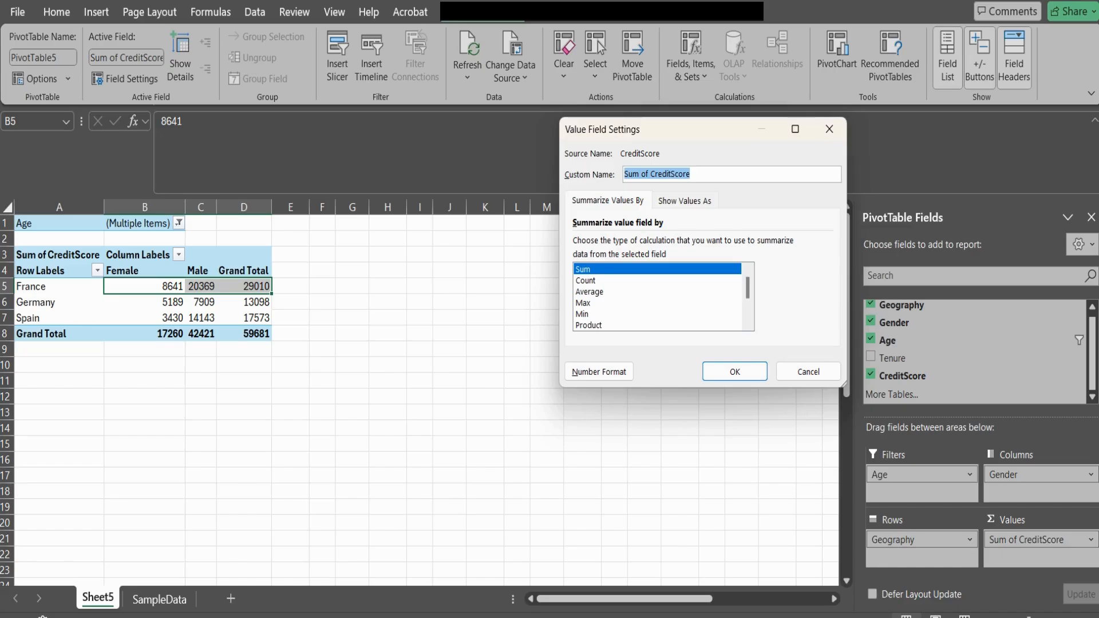
pyautogui.click(590, 292)
pyautogui.click(734, 371)
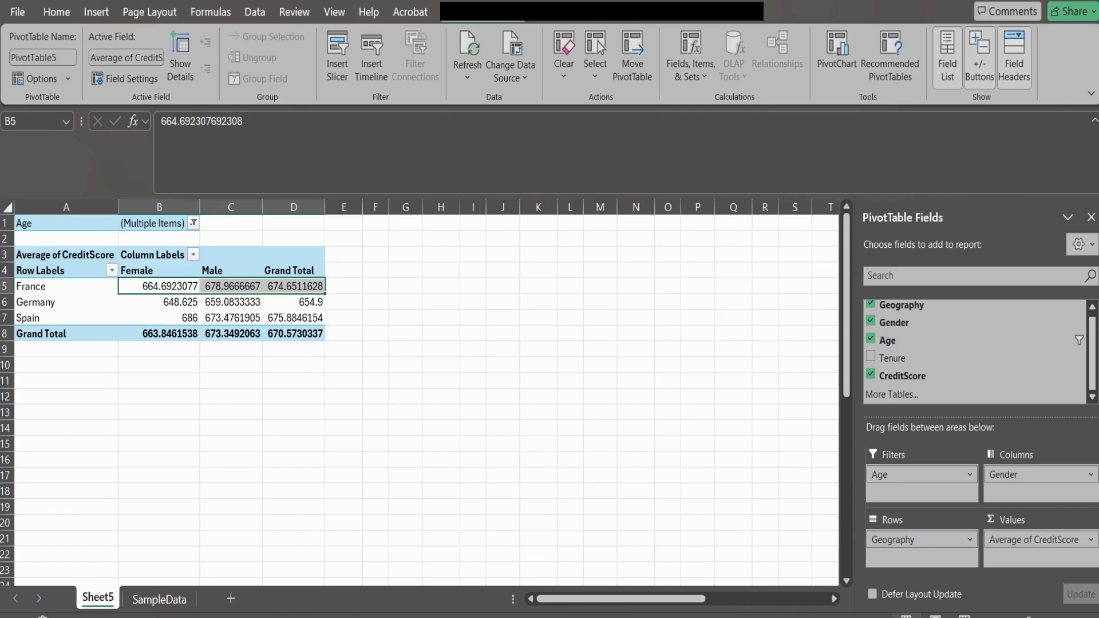
# Format the Average of CreditScore value field as Number with 0 decimal places, and deselect the PivotTable
pyautogui.click(1036, 540)
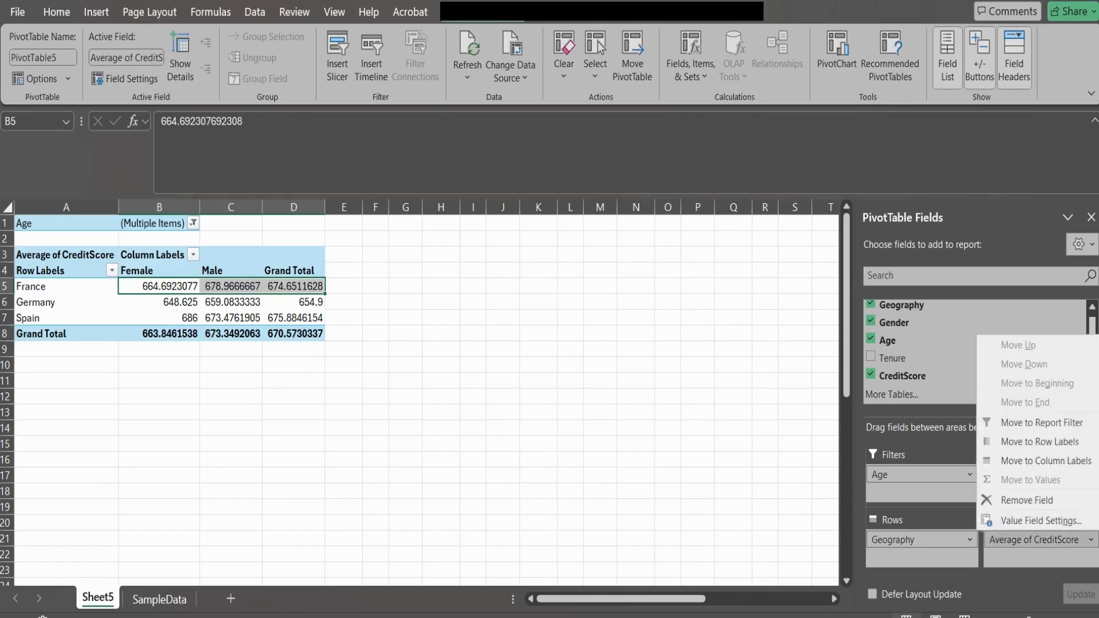
pyautogui.click(1031, 520)
pyautogui.click(598, 372)
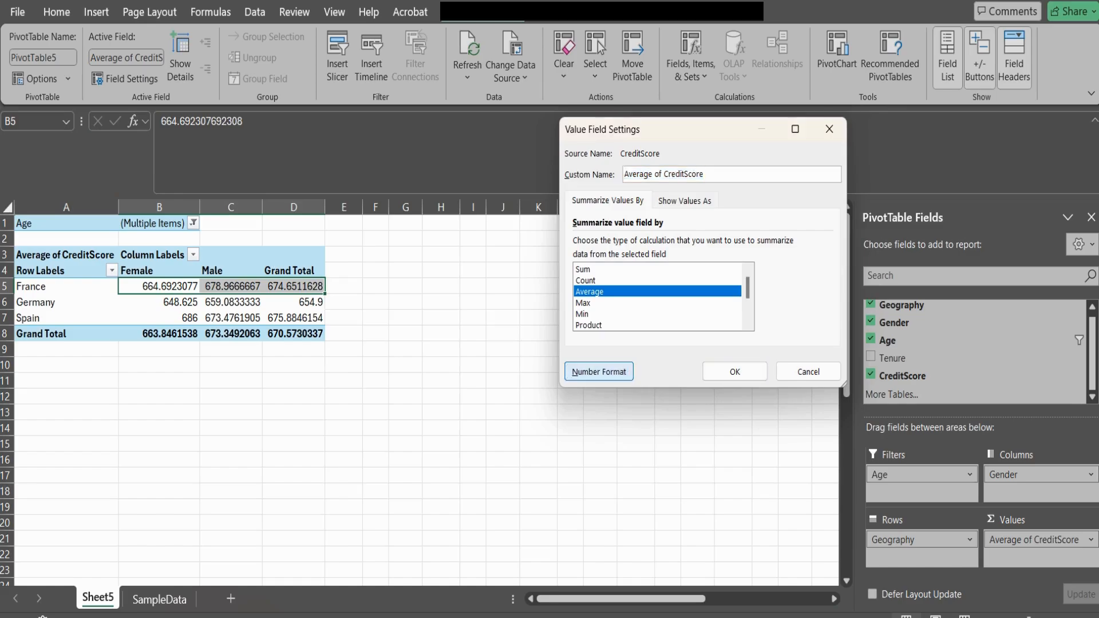
pyautogui.click(538, 136)
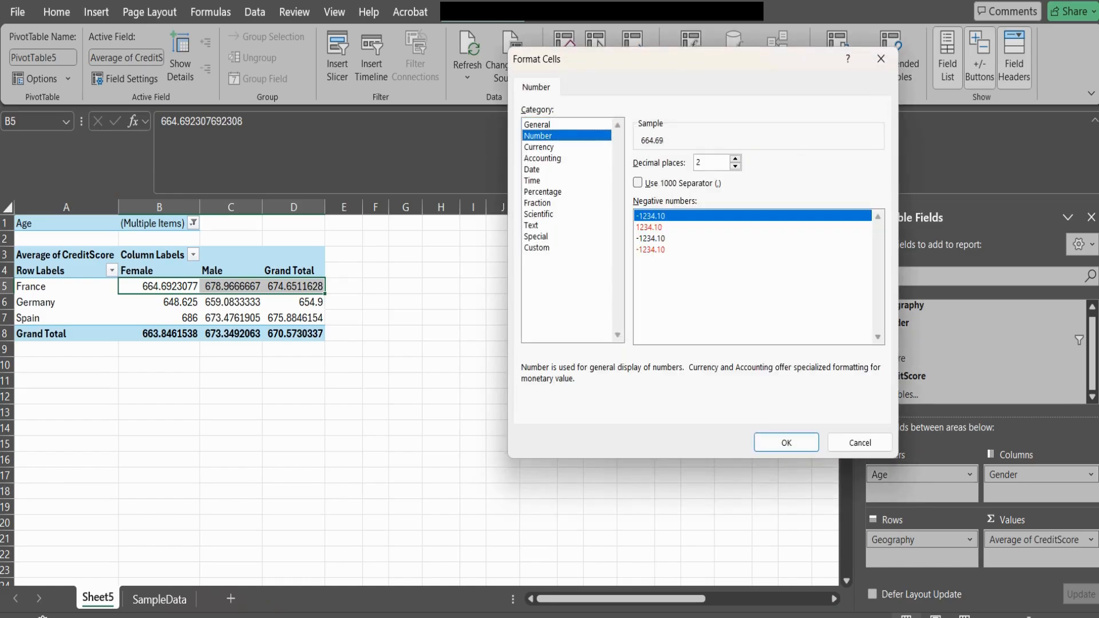
pyautogui.doubleClick(736, 166)
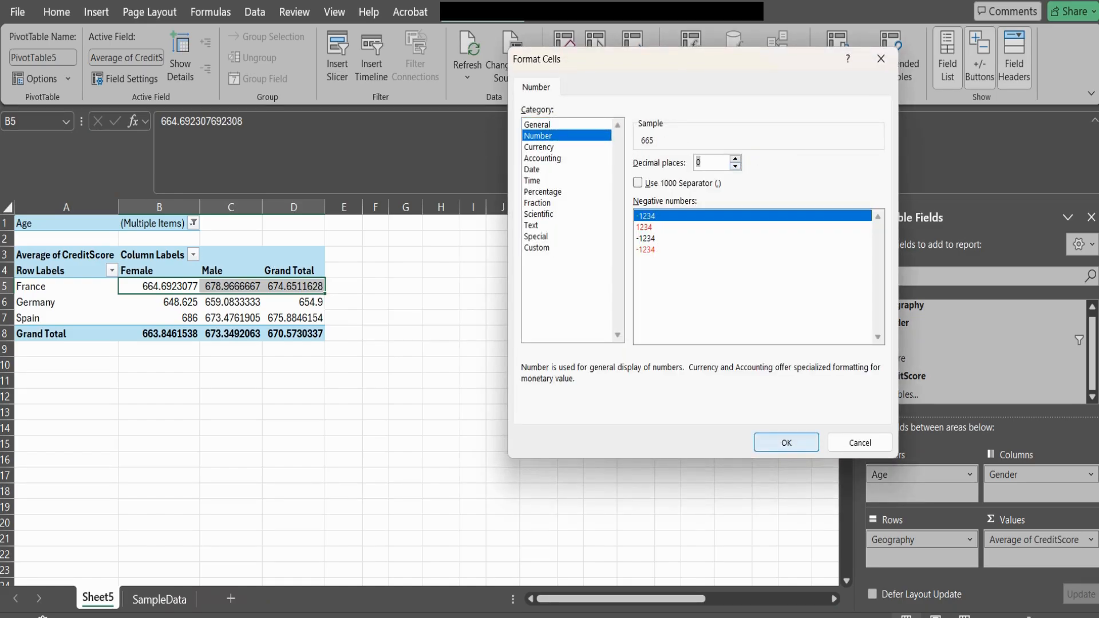
pyautogui.click(786, 442)
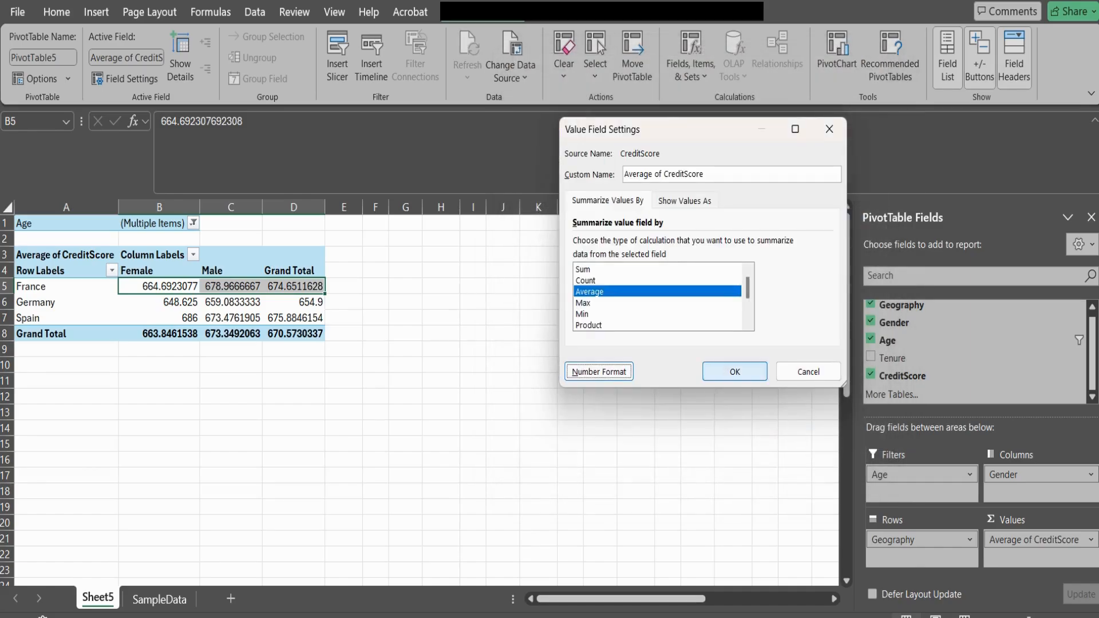
pyautogui.click(732, 367)
pyautogui.click(397, 365)
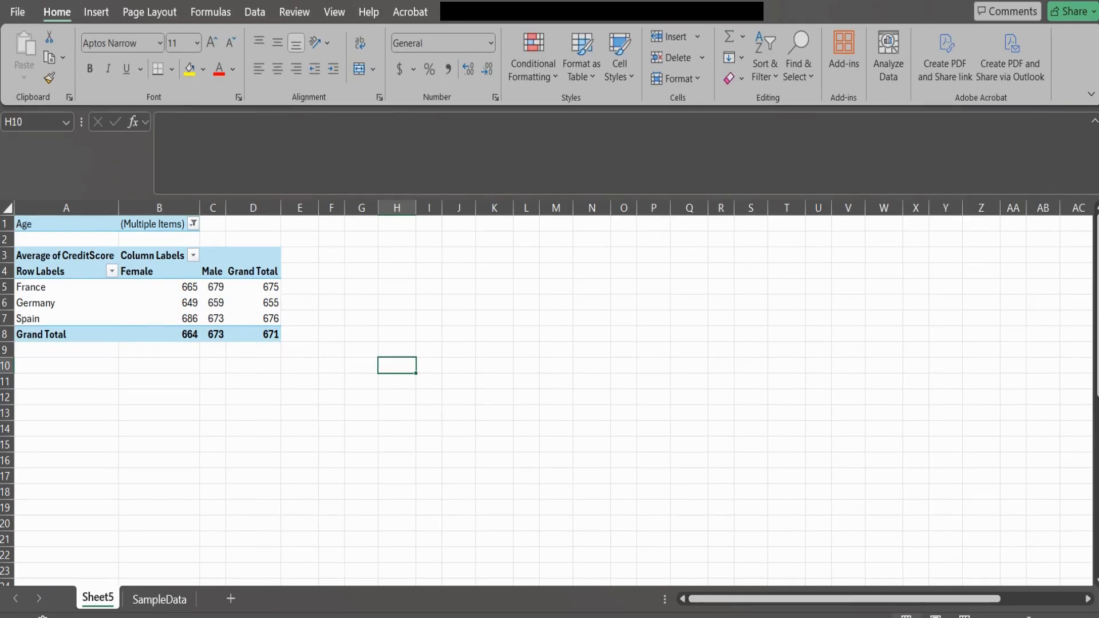
# Examine the average credit scores by country and gender, selecting the Germany Female, France Male and Spain Female values
pyautogui.click(159, 303)
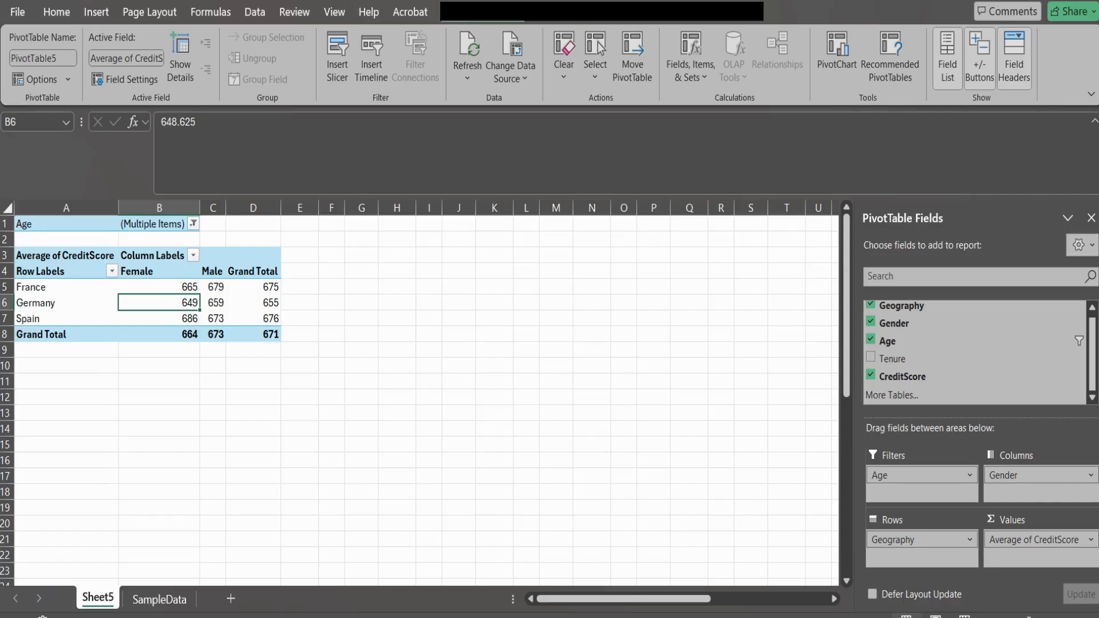
pyautogui.click(35, 288)
pyautogui.click(213, 288)
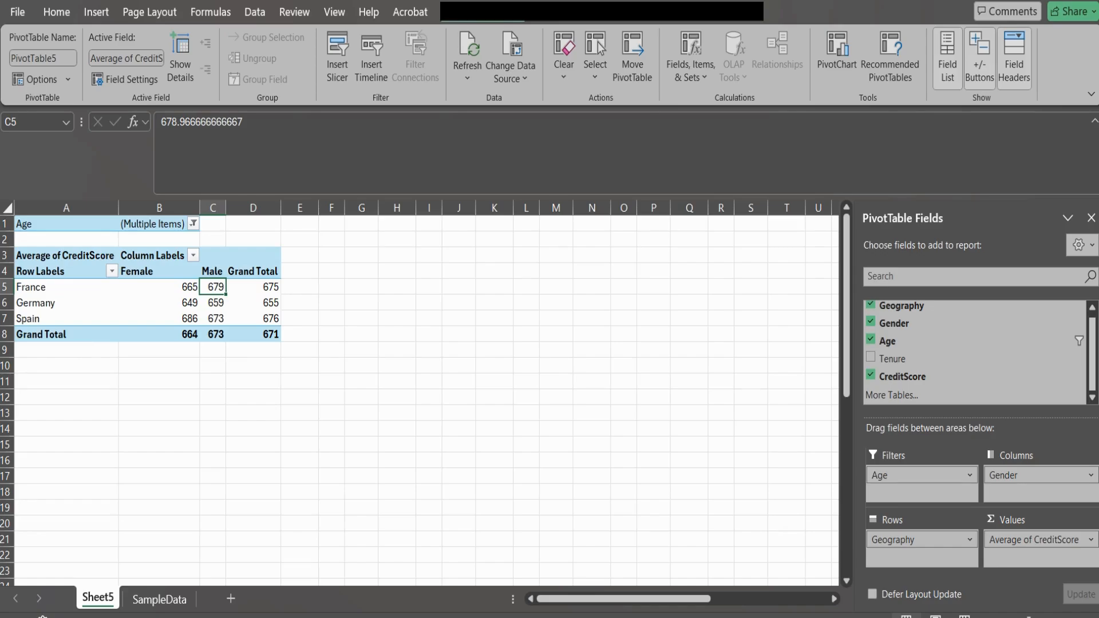
pyautogui.click(182, 317)
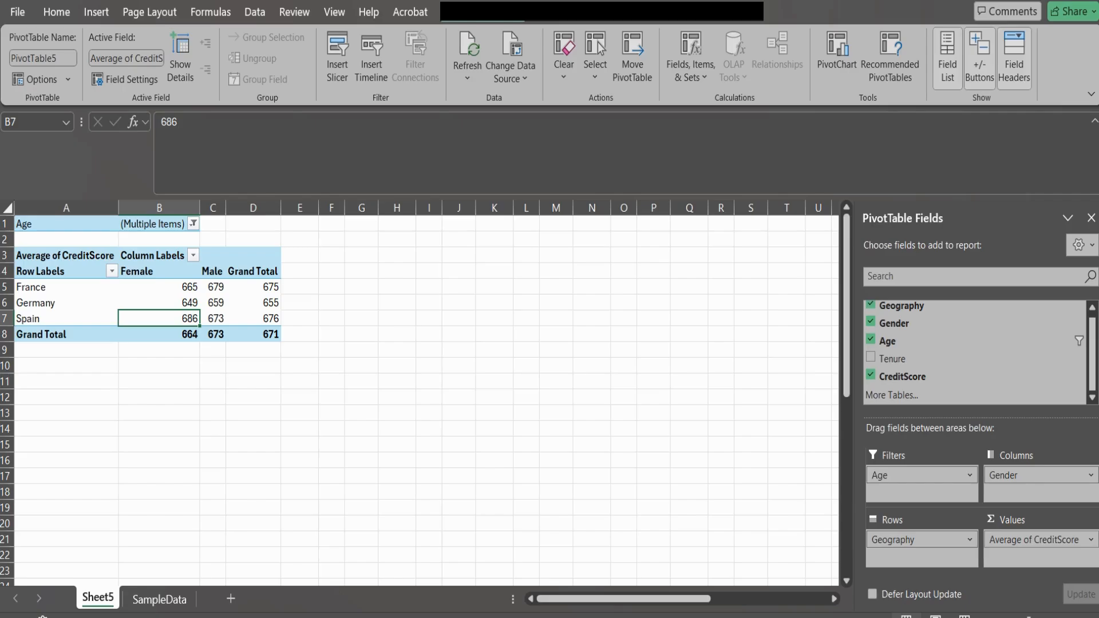
# Summarize the CreditScore value field by Count
pyautogui.click(1036, 540)
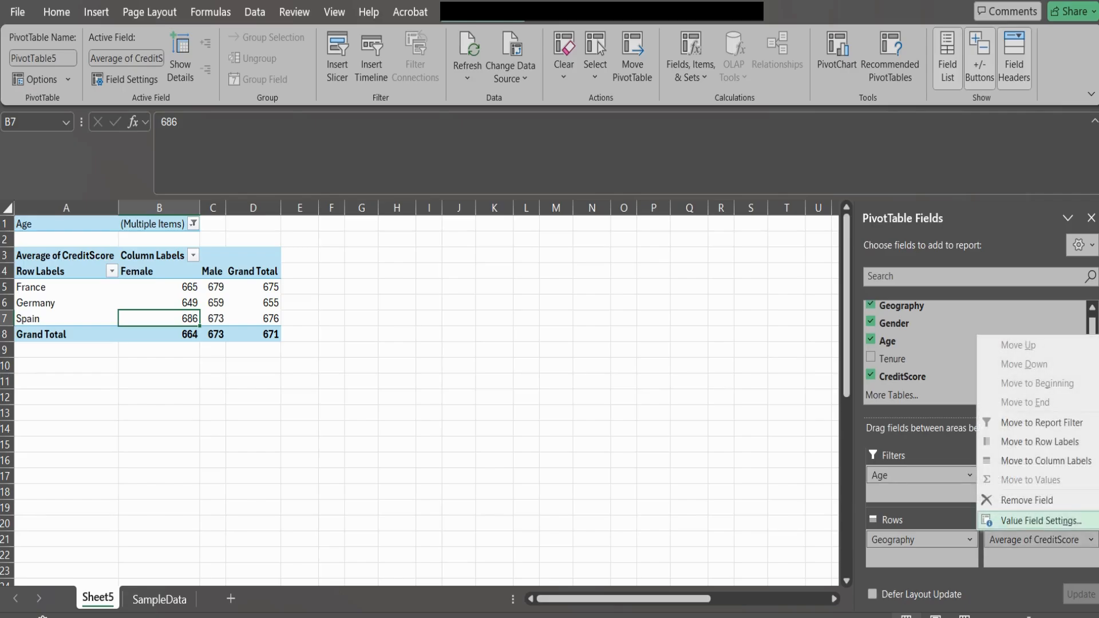
pyautogui.click(1041, 520)
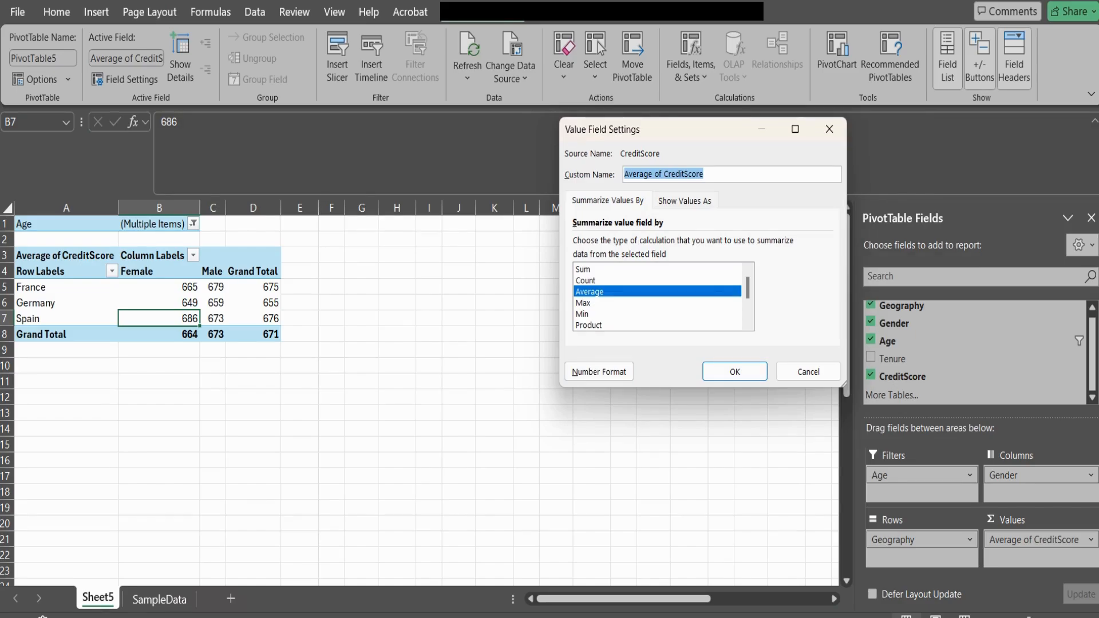
pyautogui.click(585, 280)
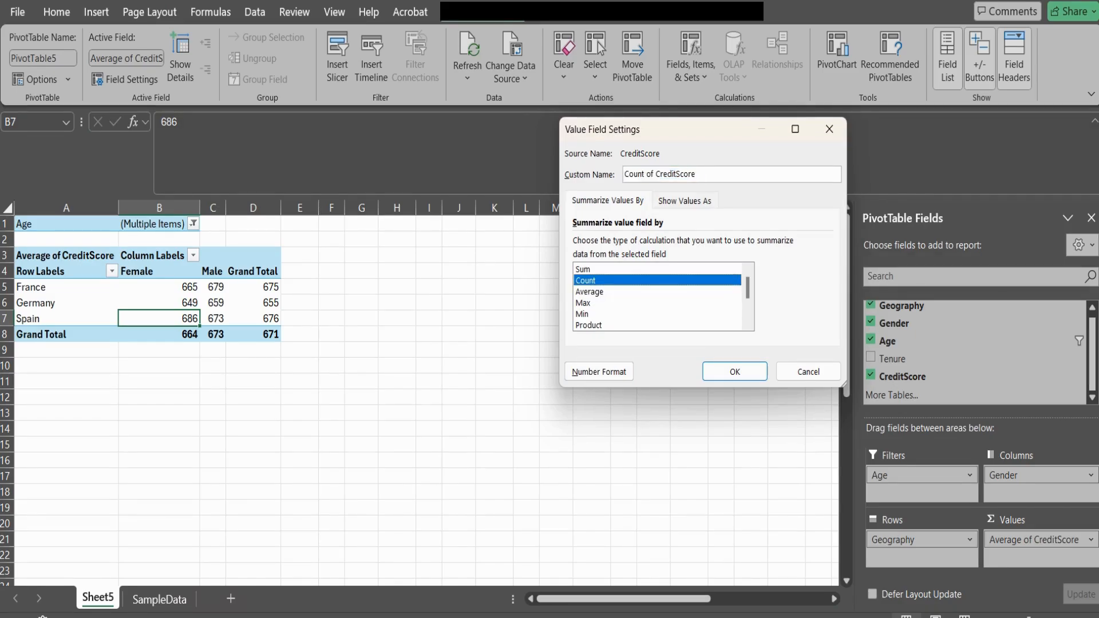
pyautogui.click(735, 372)
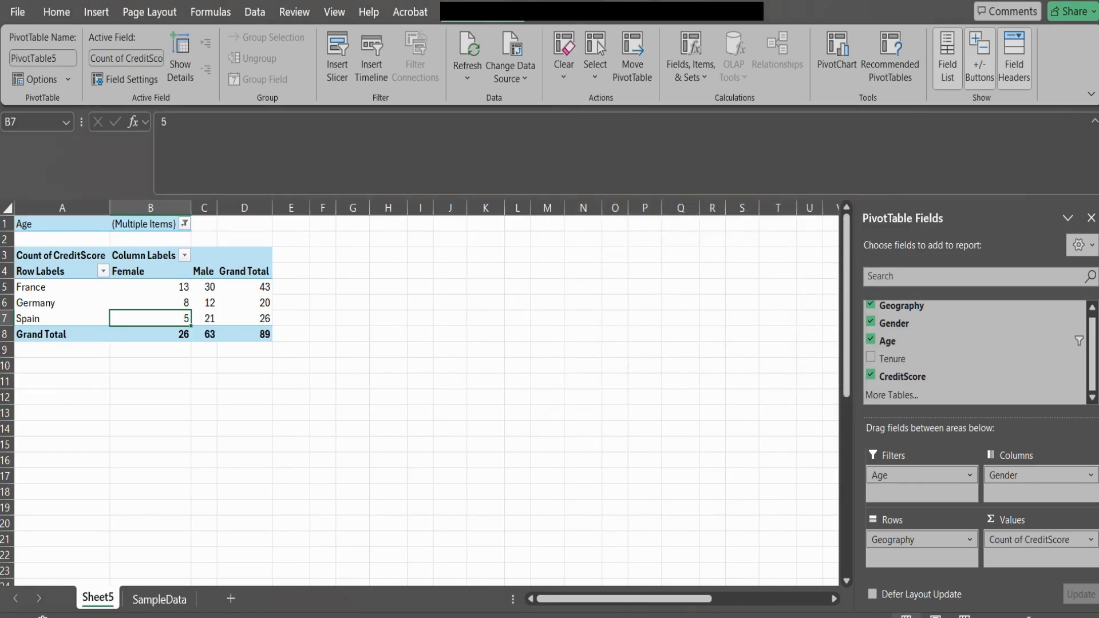
# Reset the Age report filter to include all ages
pyautogui.click(184, 223)
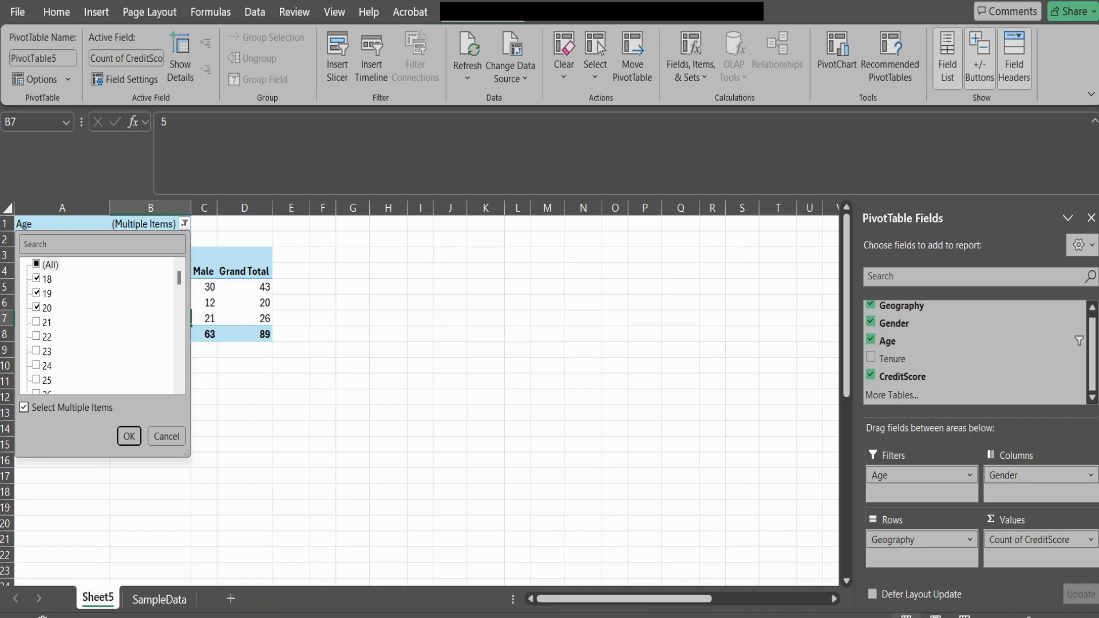
pyautogui.press('Return')
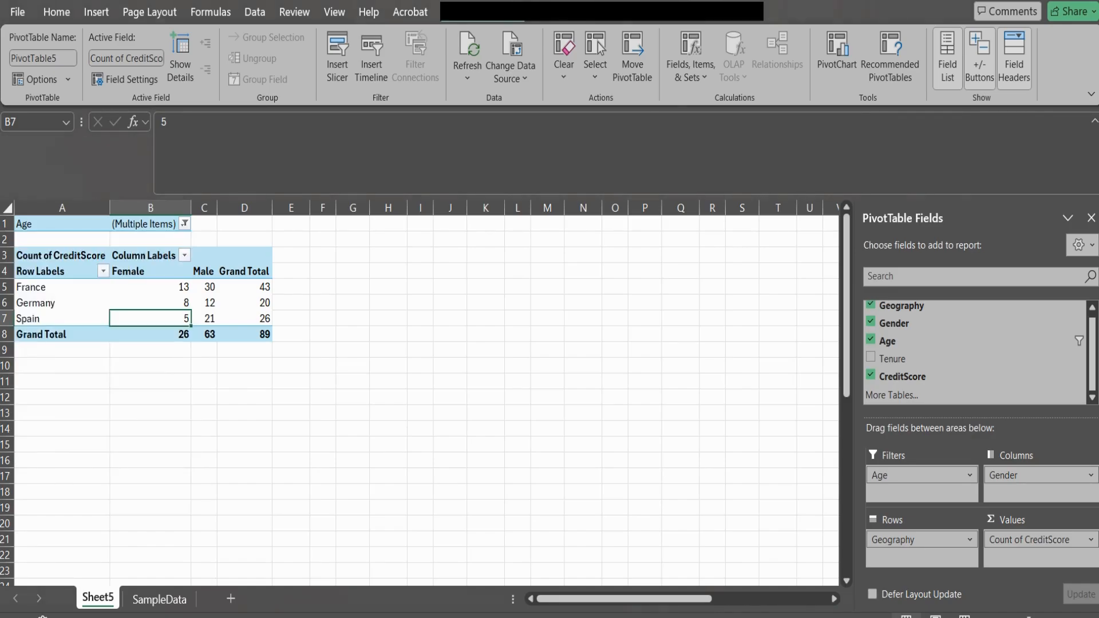
pyautogui.click(184, 223)
pyautogui.click(37, 264)
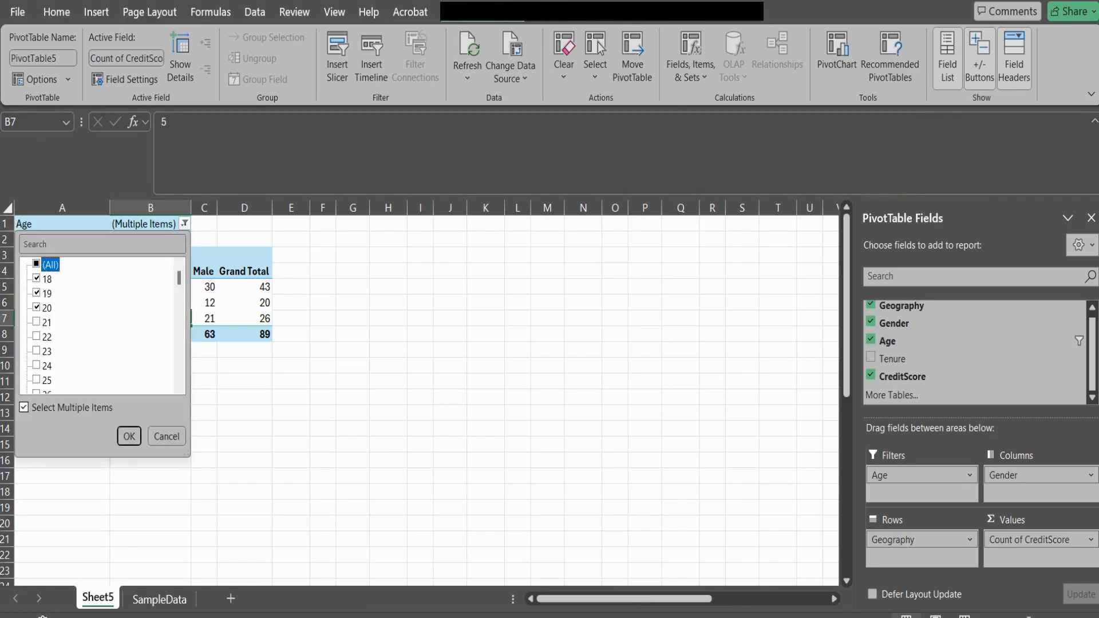
pyautogui.click(36, 264)
pyautogui.click(128, 437)
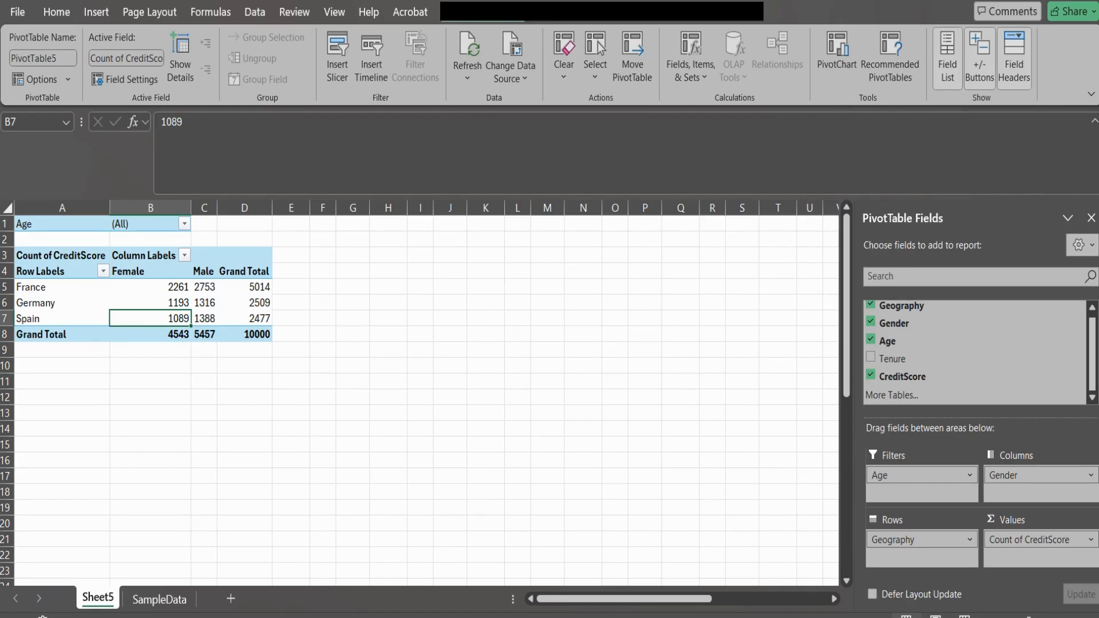
# Show the Count of CreditScore values as % of Column Total and highlight the Female and Male country percentages
pyautogui.click(1090, 540)
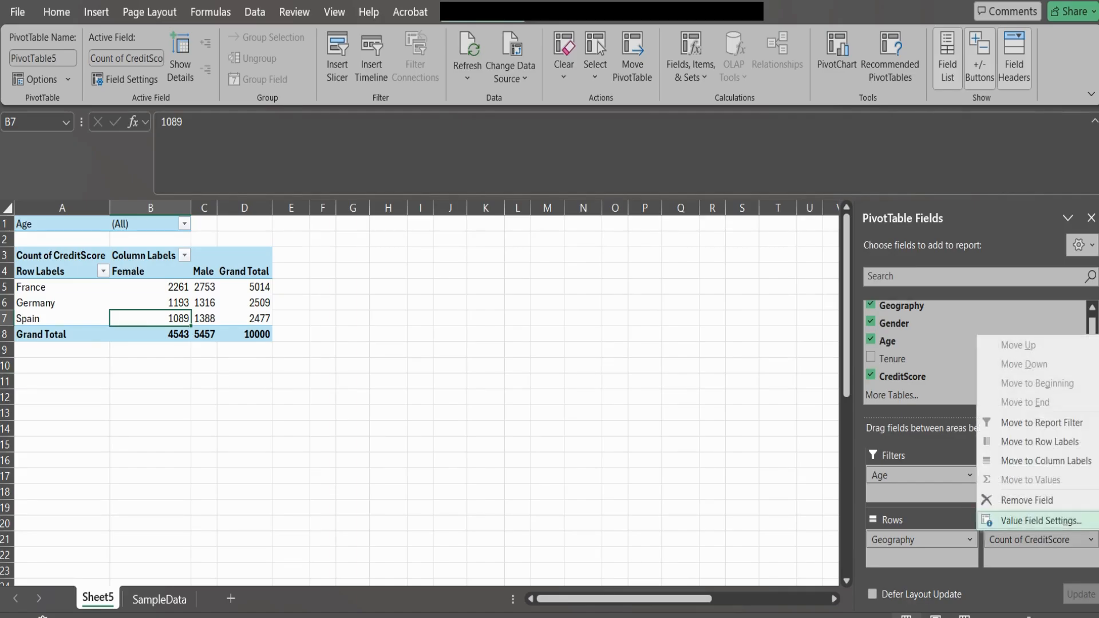
pyautogui.click(1025, 520)
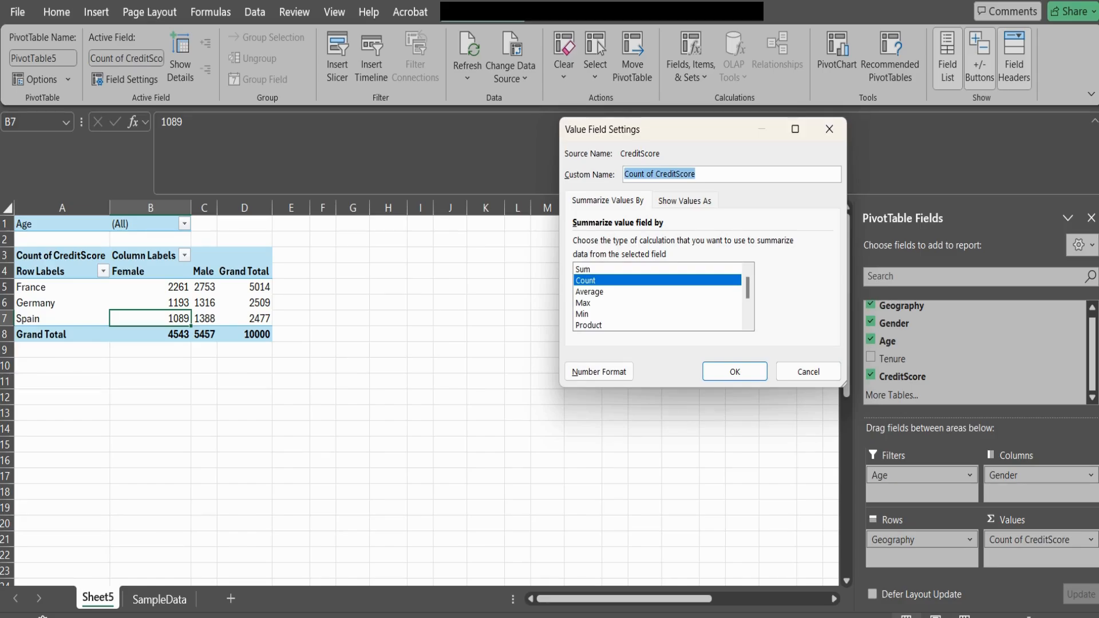
pyautogui.click(685, 201)
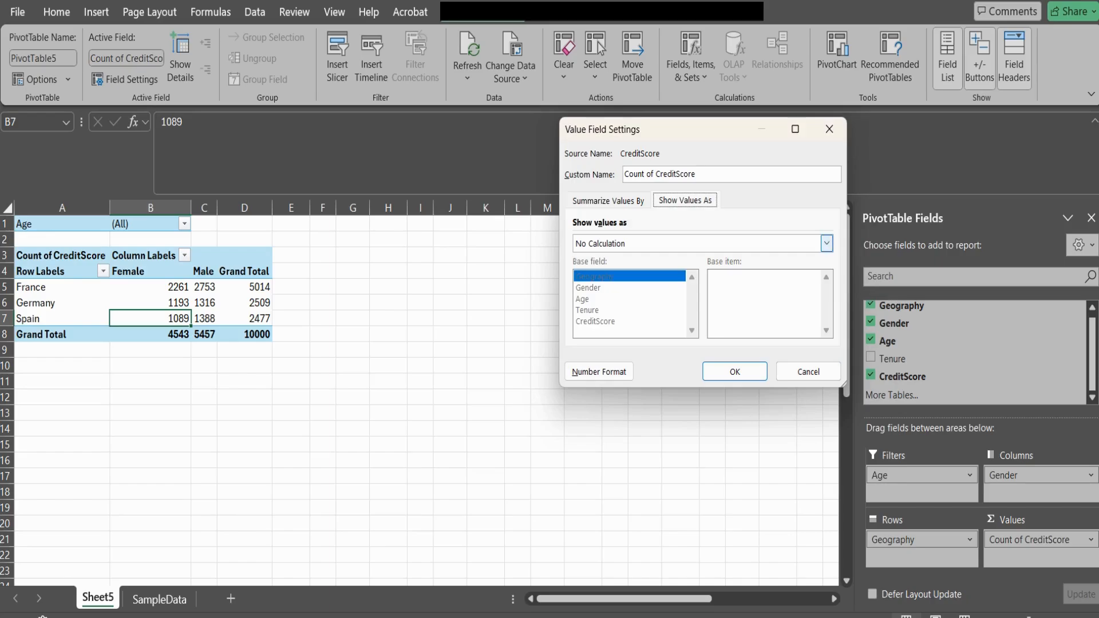
pyautogui.click(827, 243)
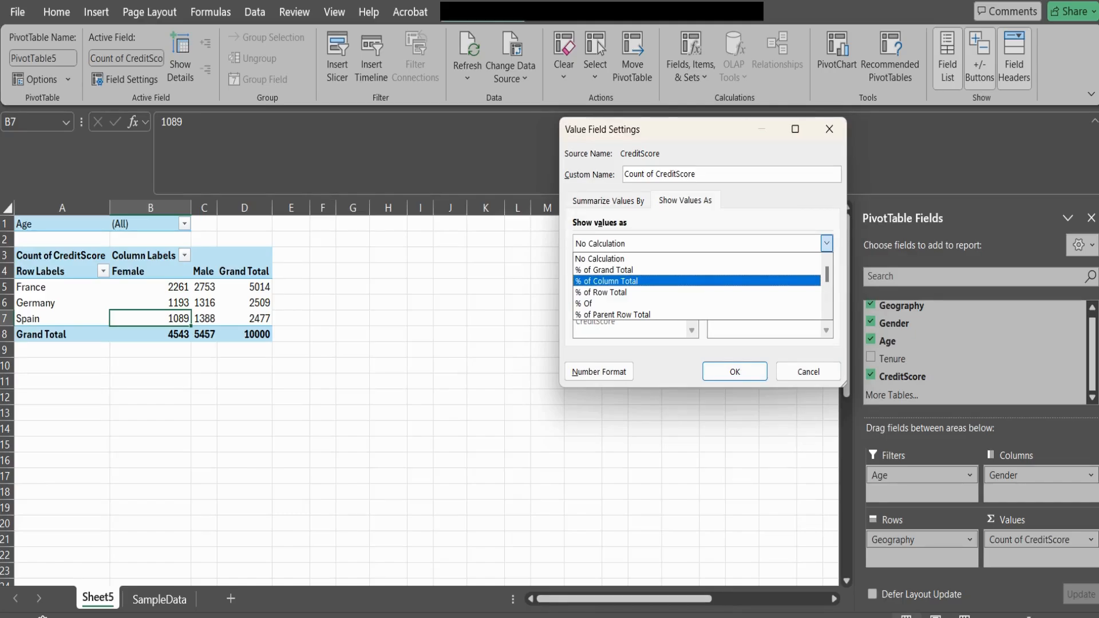
pyautogui.click(607, 281)
pyautogui.press('Return')
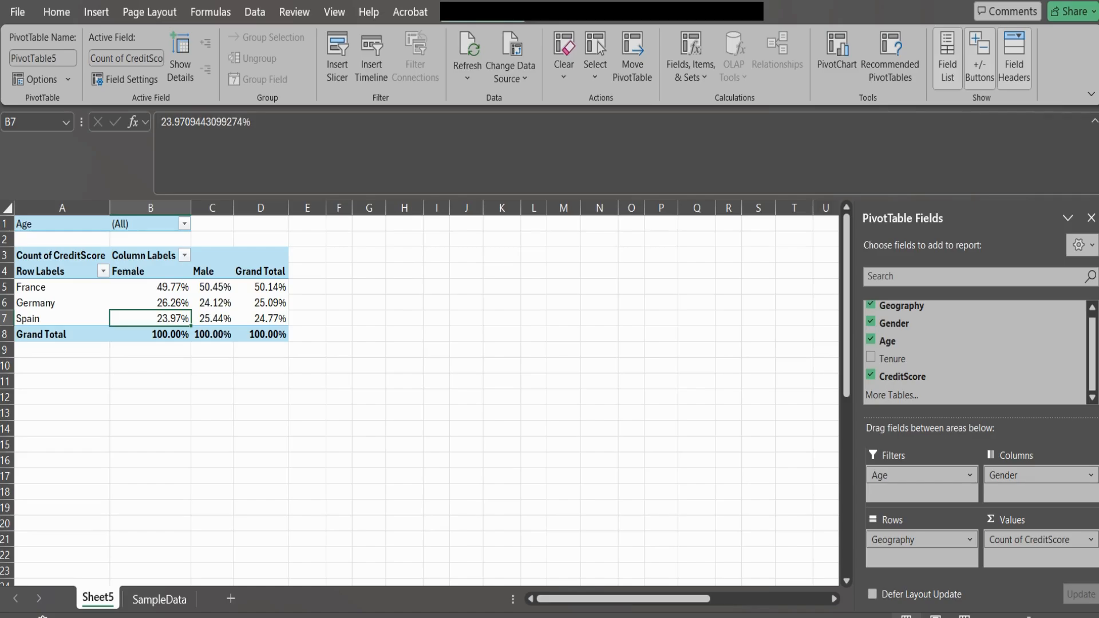
pyautogui.moveTo(150, 287); pyautogui.dragTo(150, 319)
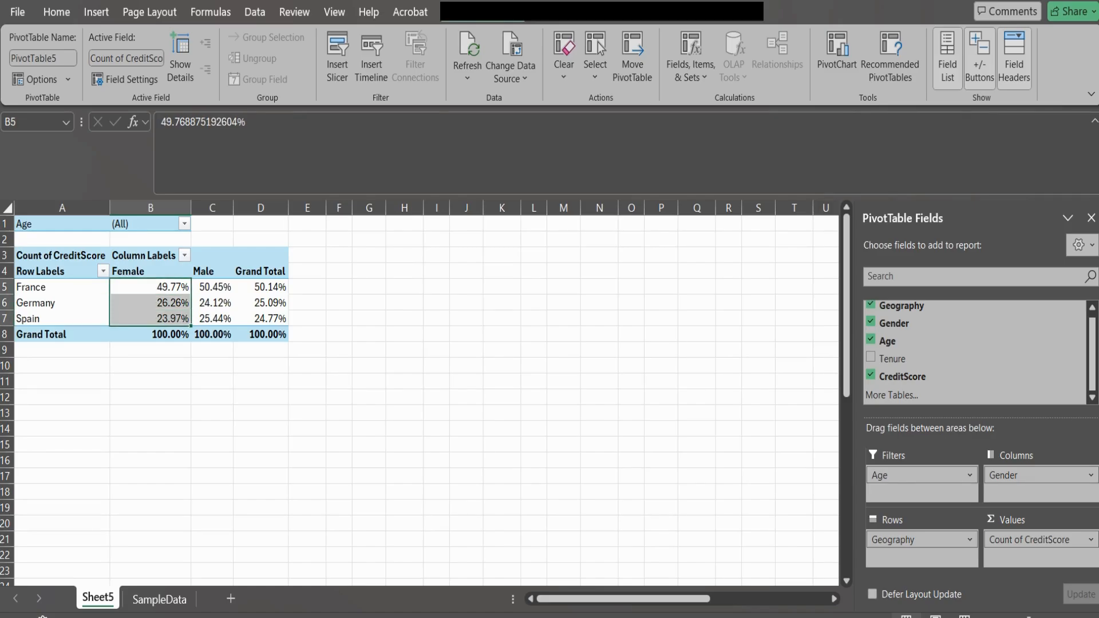
pyautogui.moveTo(212, 287); pyautogui.dragTo(212, 319)
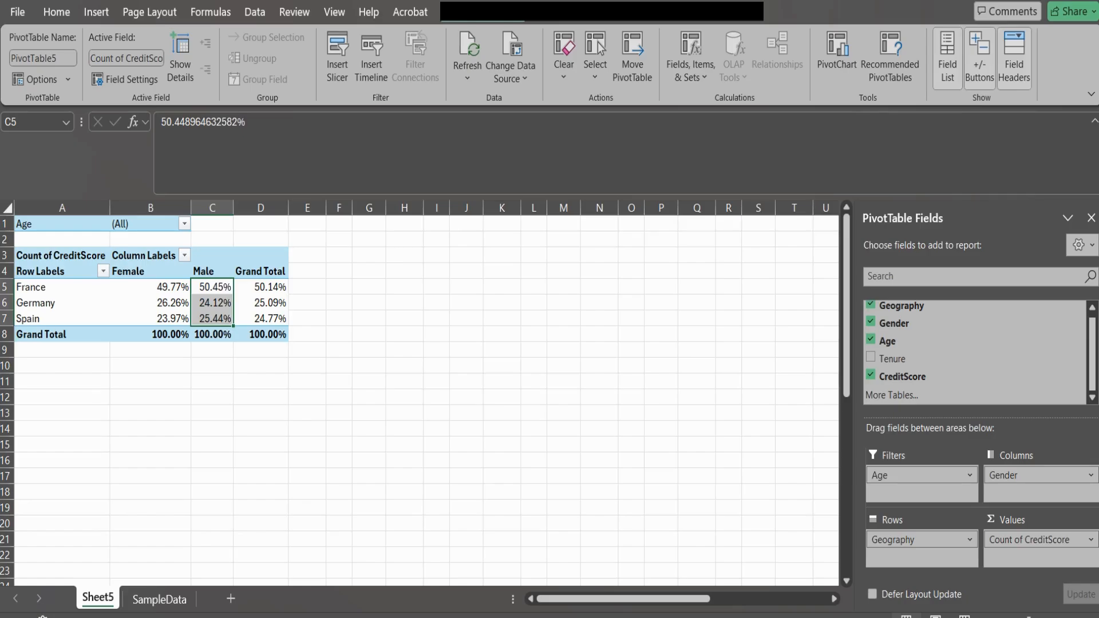
# Show the Count of CreditScore values as % of Row Total
pyautogui.click(1036, 539)
pyautogui.click(1031, 517)
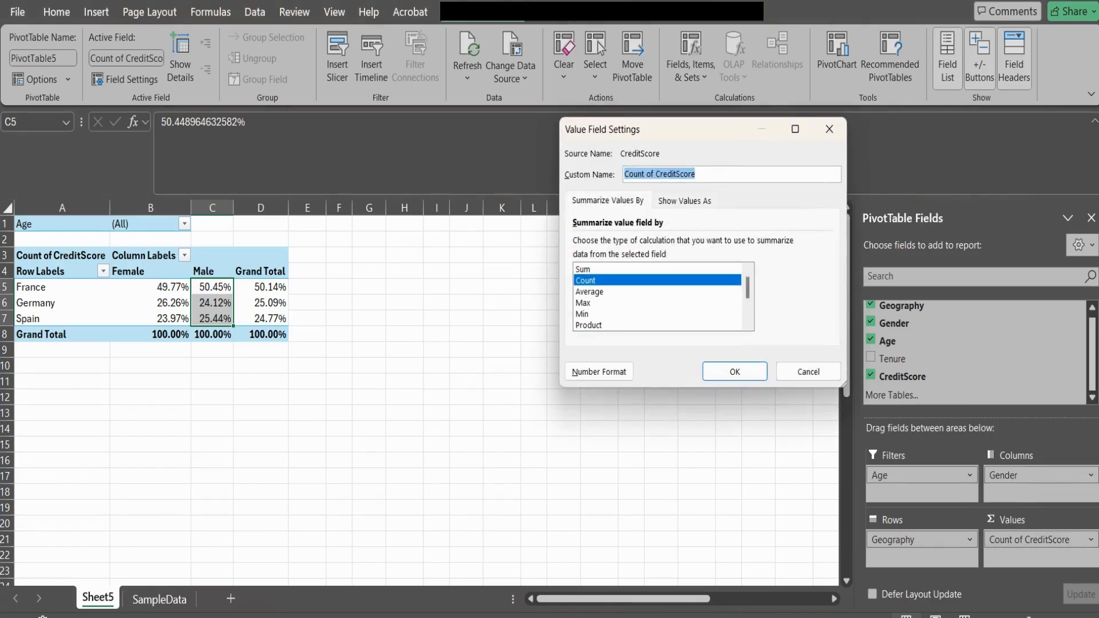
pyautogui.click(685, 201)
pyautogui.click(827, 244)
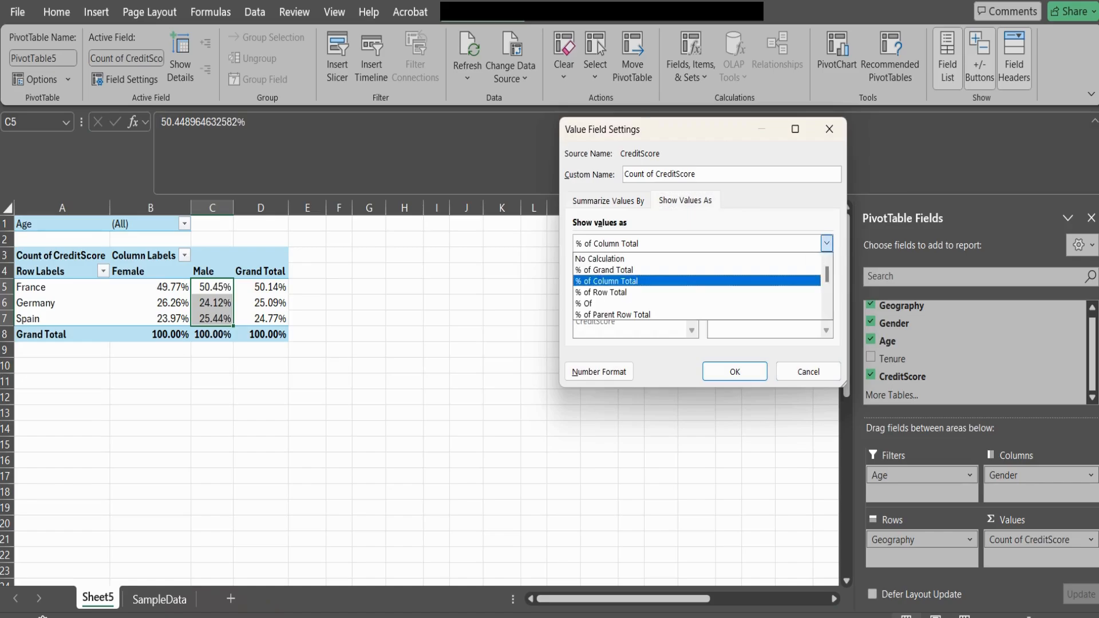
pyautogui.click(630, 293)
pyautogui.click(735, 372)
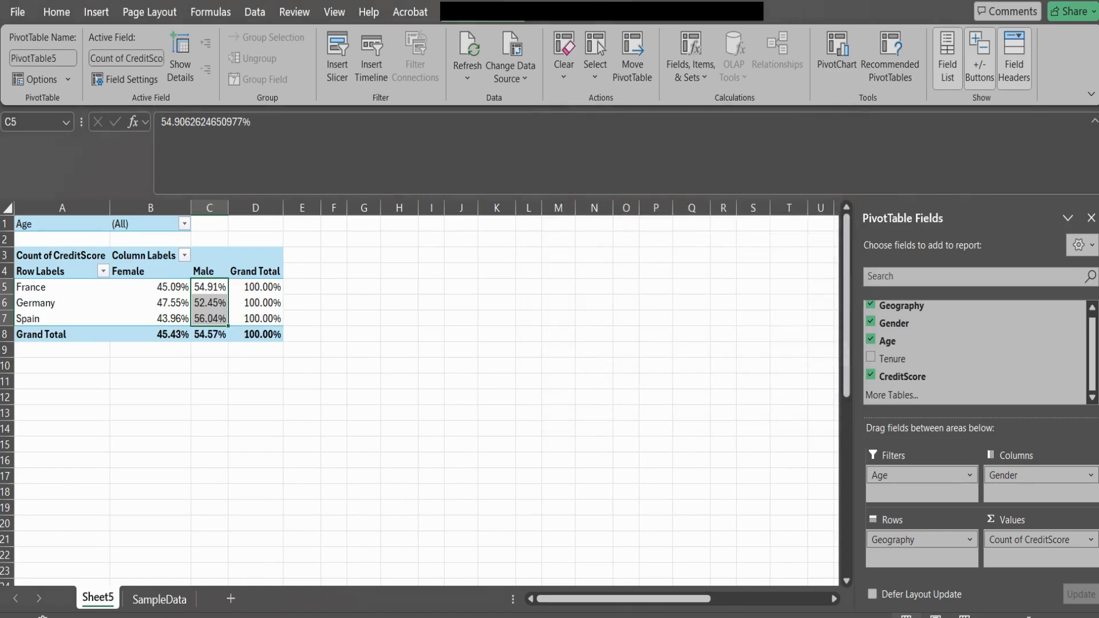
# Highlight the row percentages for France and Germany, and select the Germany Female value
pyautogui.moveTo(150, 288); pyautogui.dragTo(255, 303)
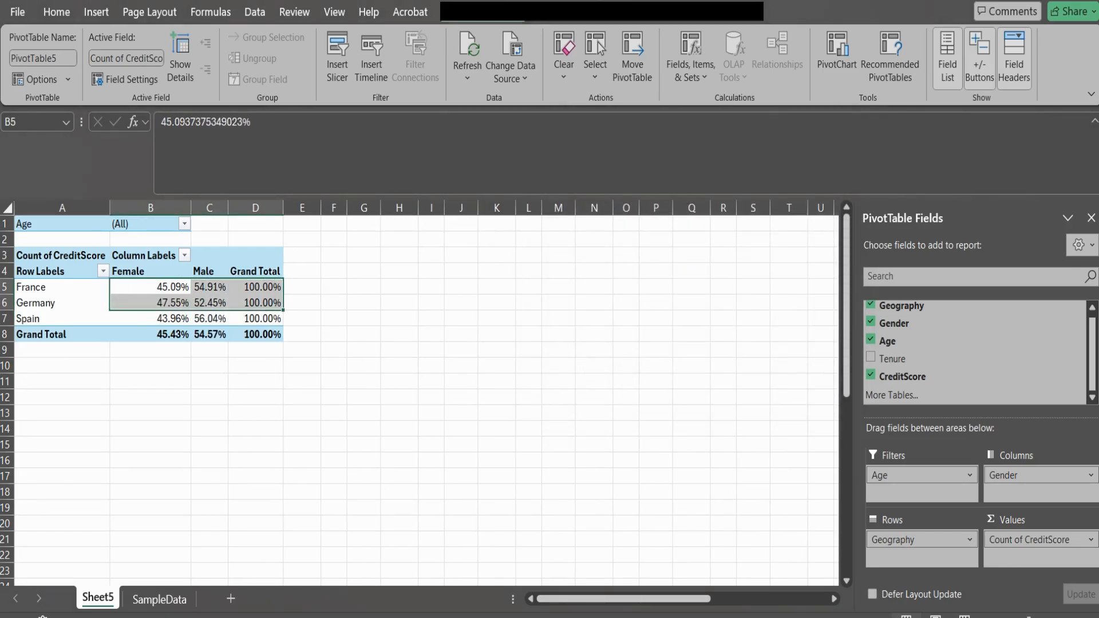
pyautogui.click(150, 365)
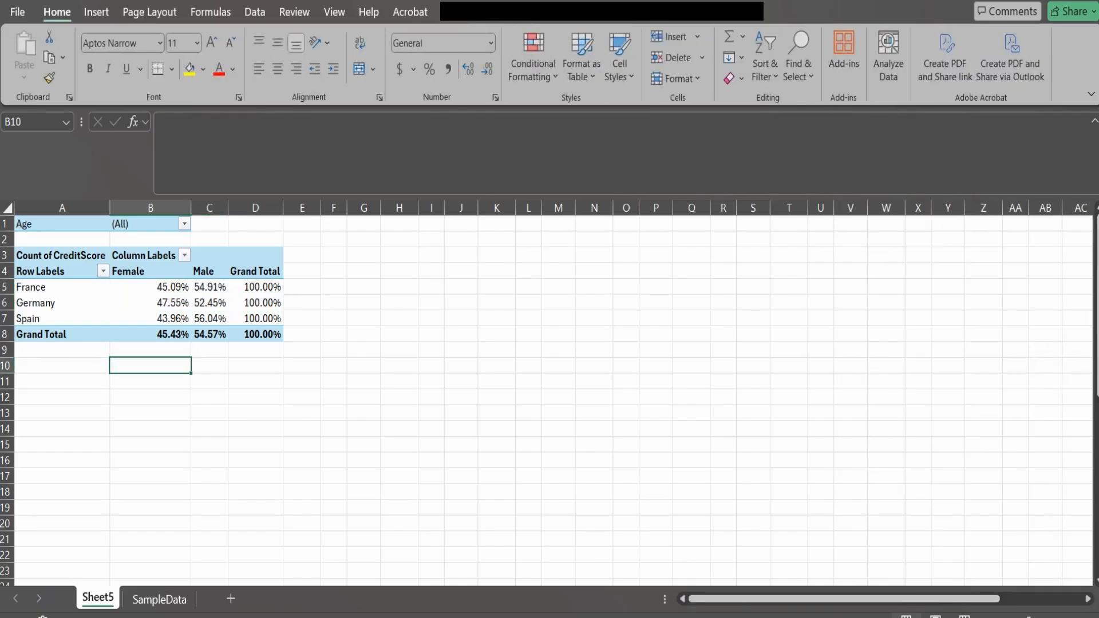
pyautogui.click(152, 303)
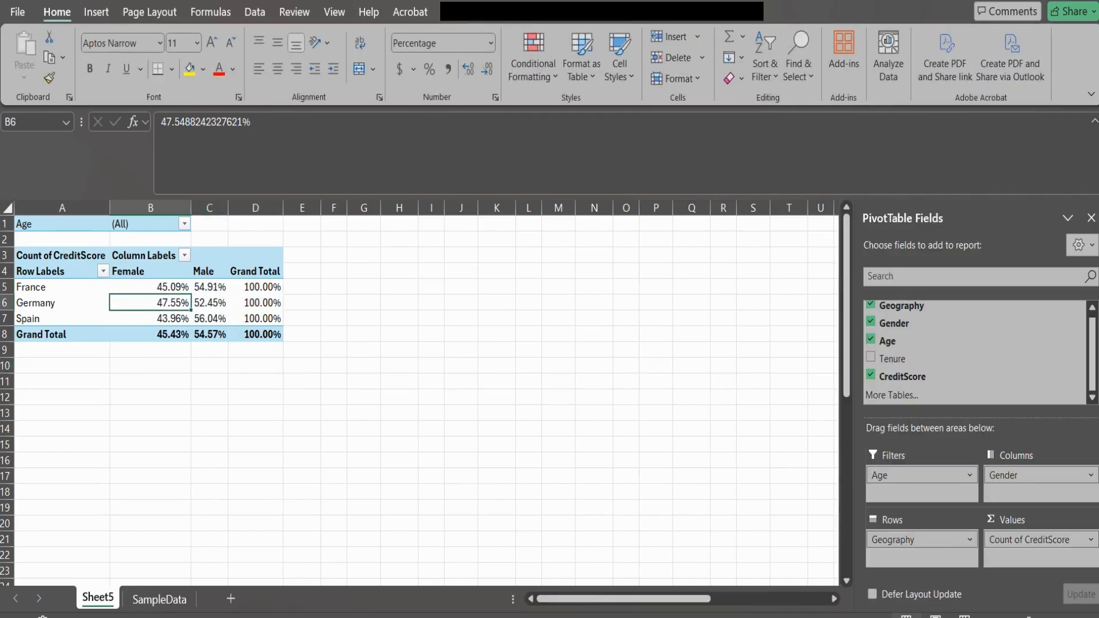